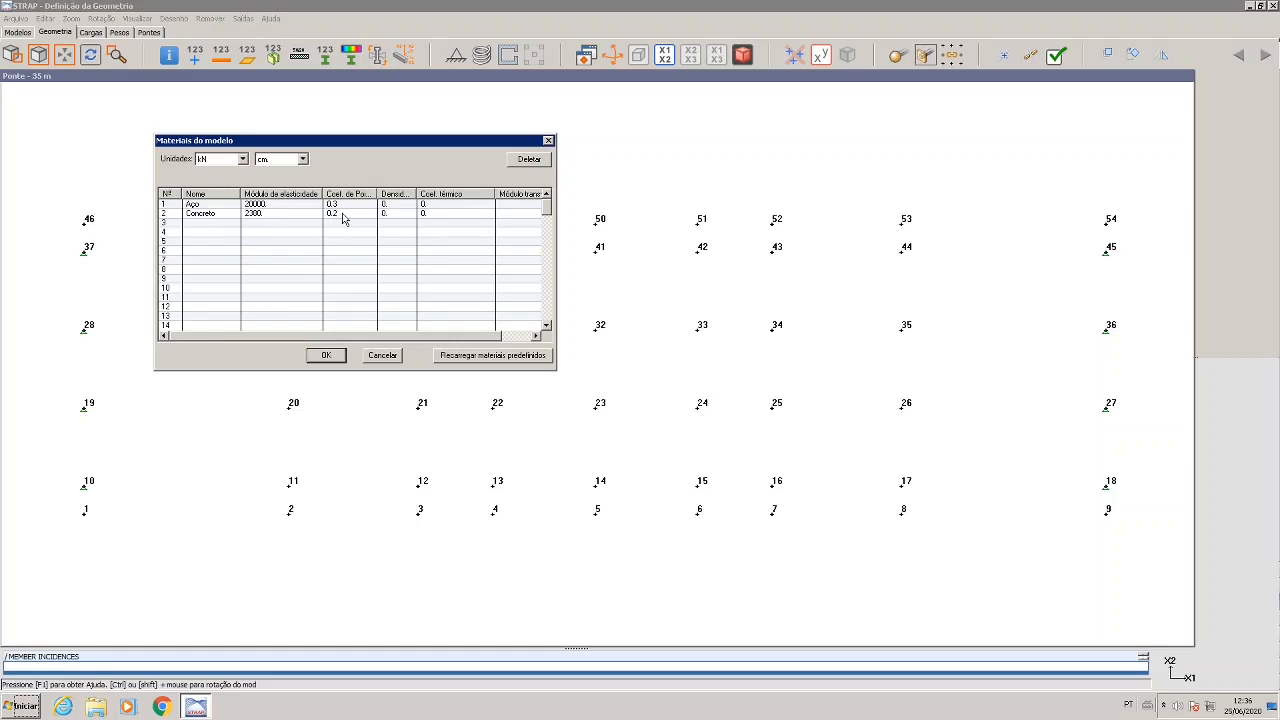
- Accept the model materials, then define bar property 1 in Aço with A = 563 and I2 = 8547806, in cm units
click(330, 357)
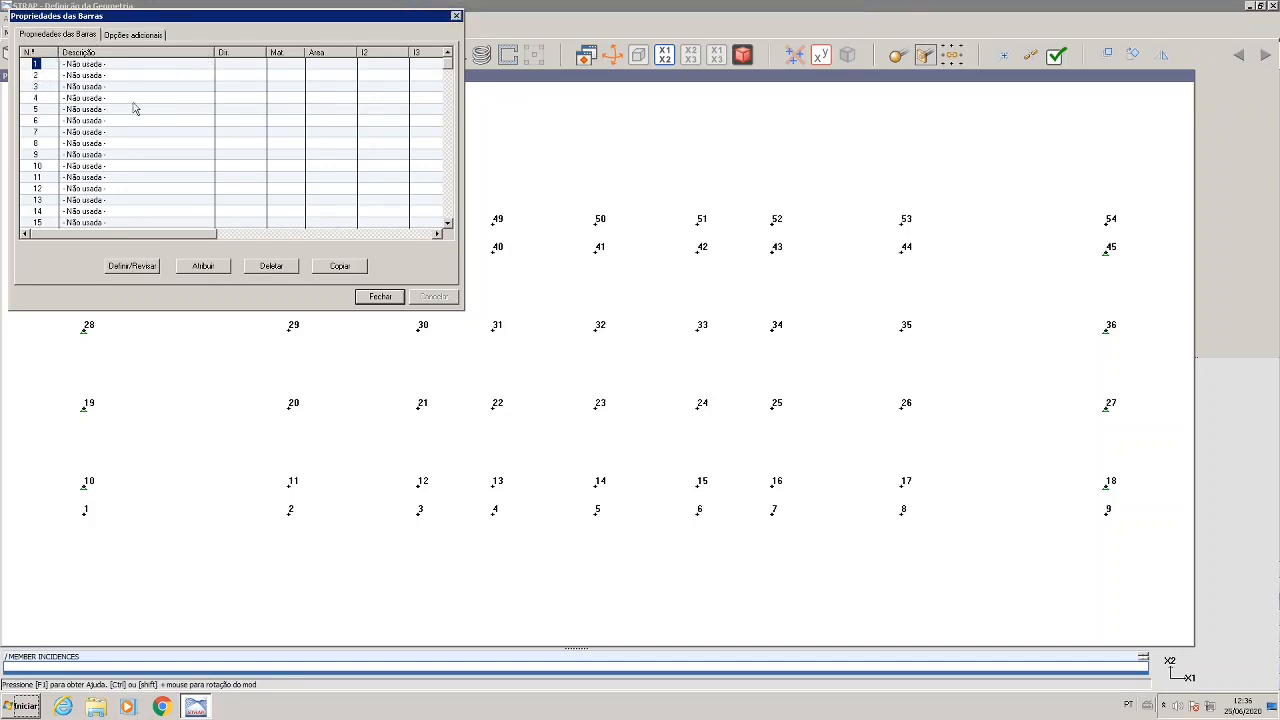
click(130, 266)
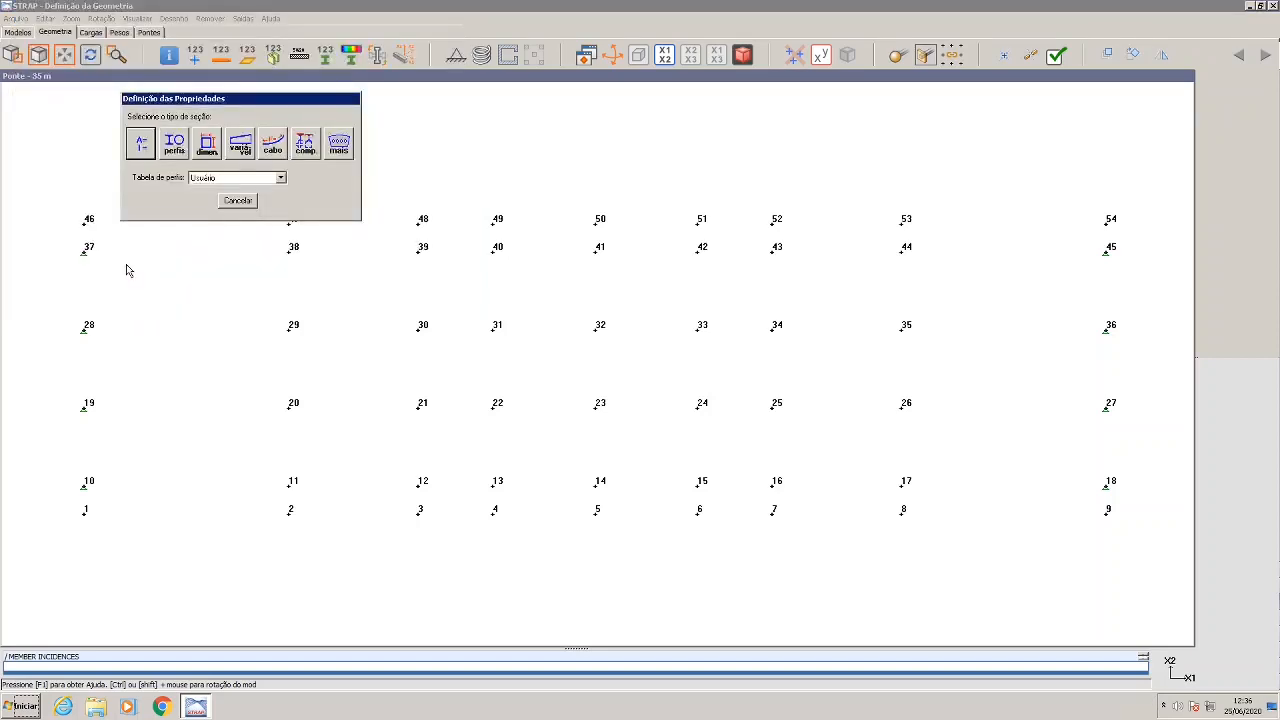
click(148, 152)
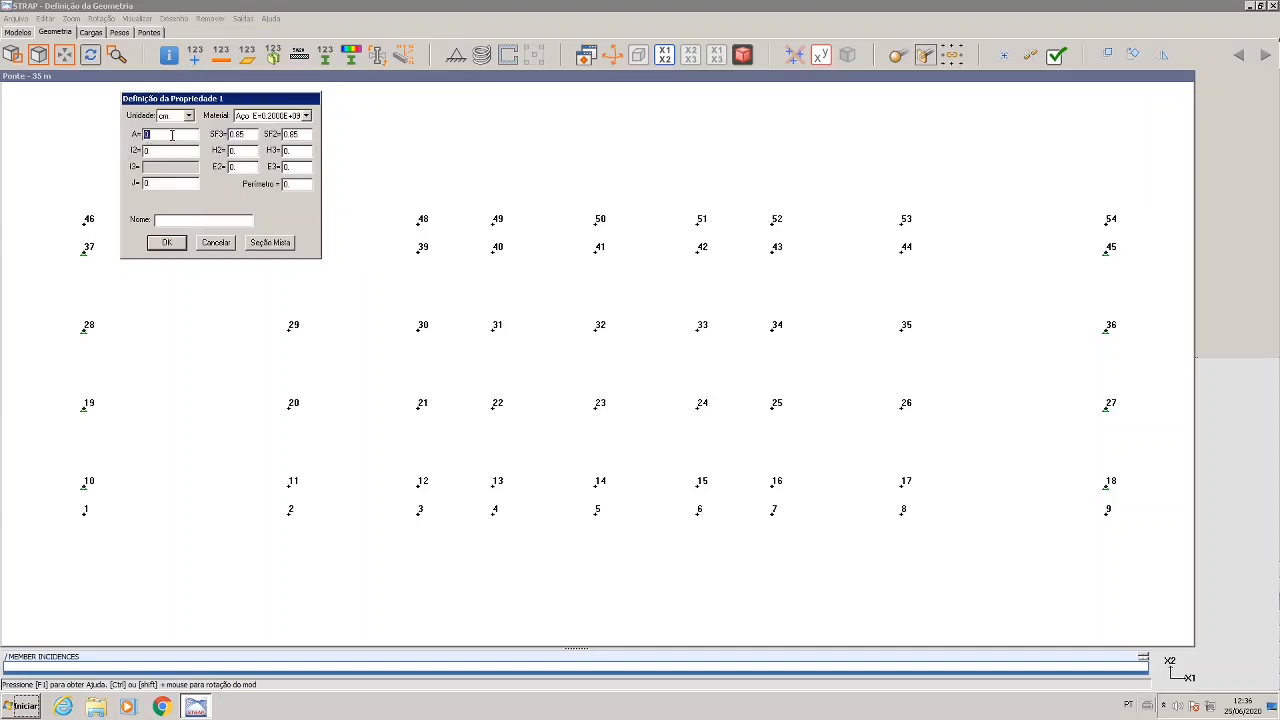
drag(199, 100, 277, 178)
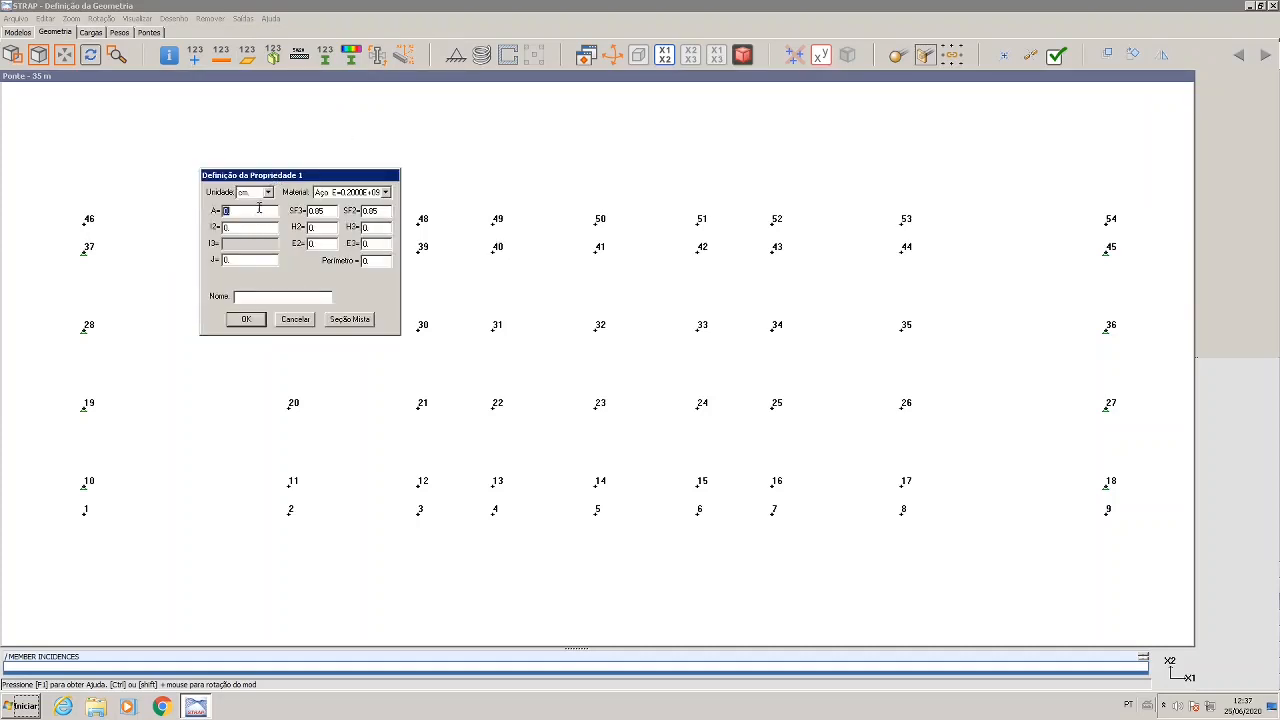
click(386, 193)
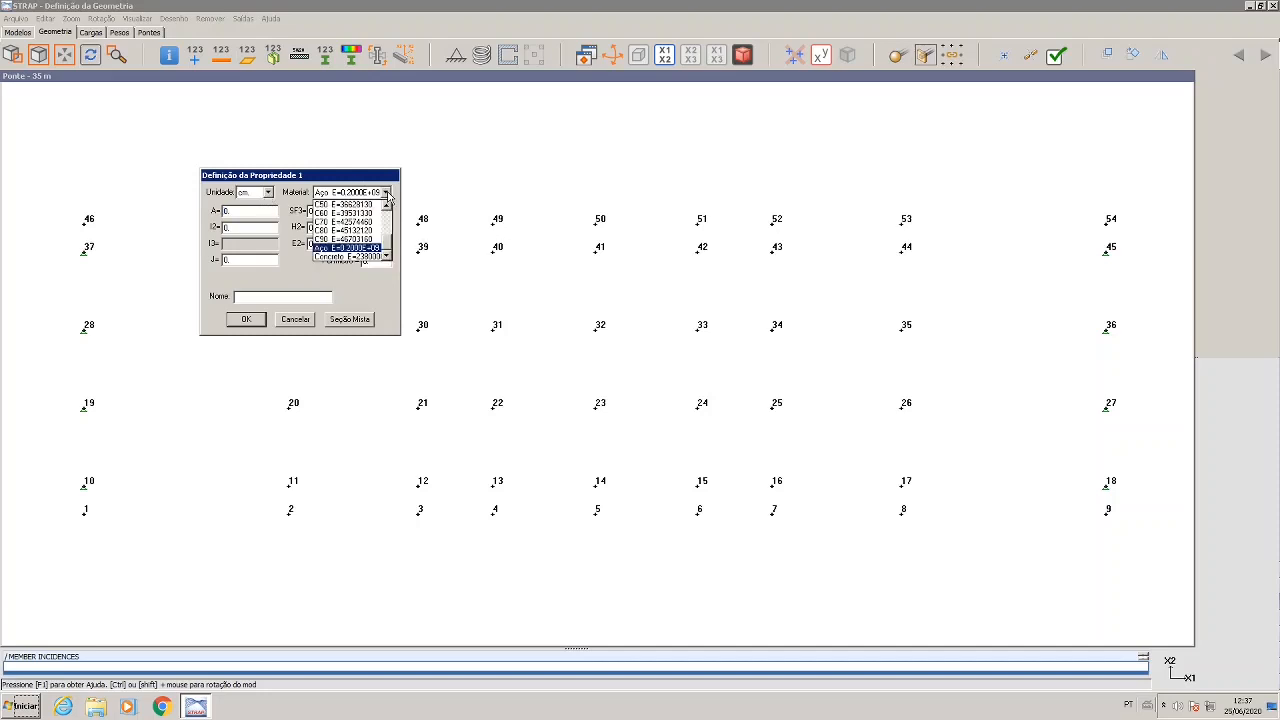
click(387, 195)
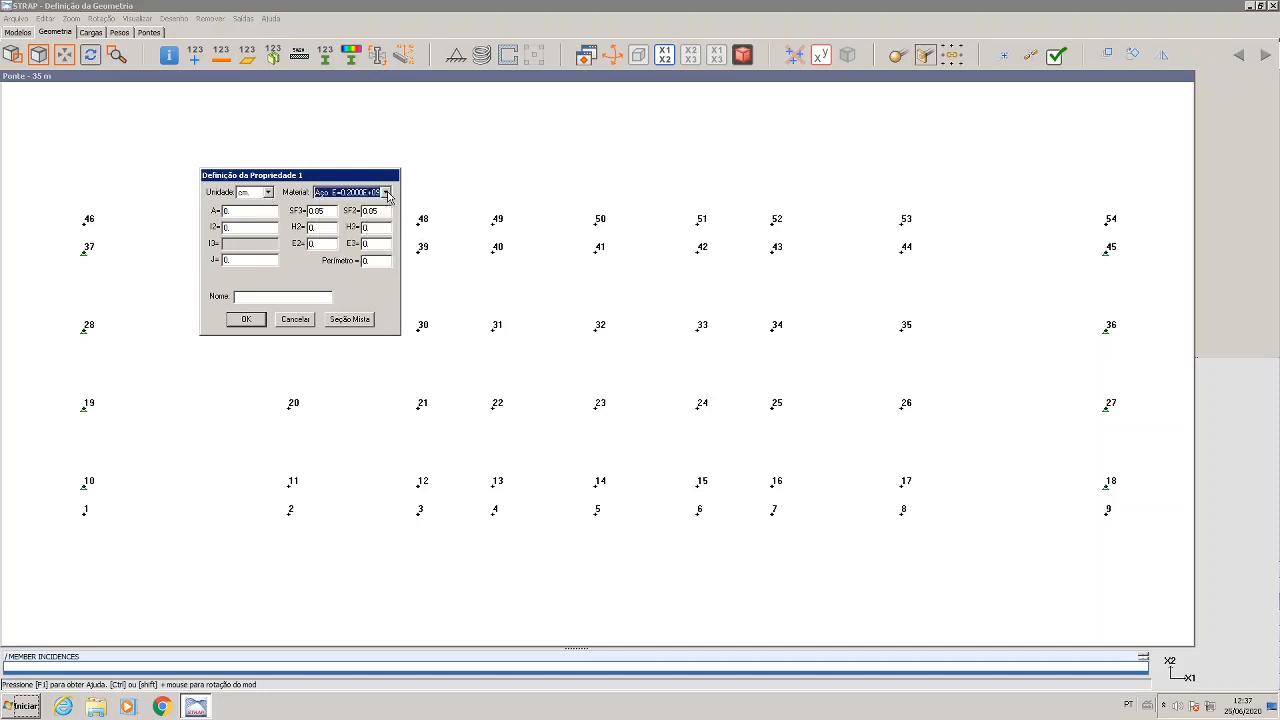
click(263, 213)
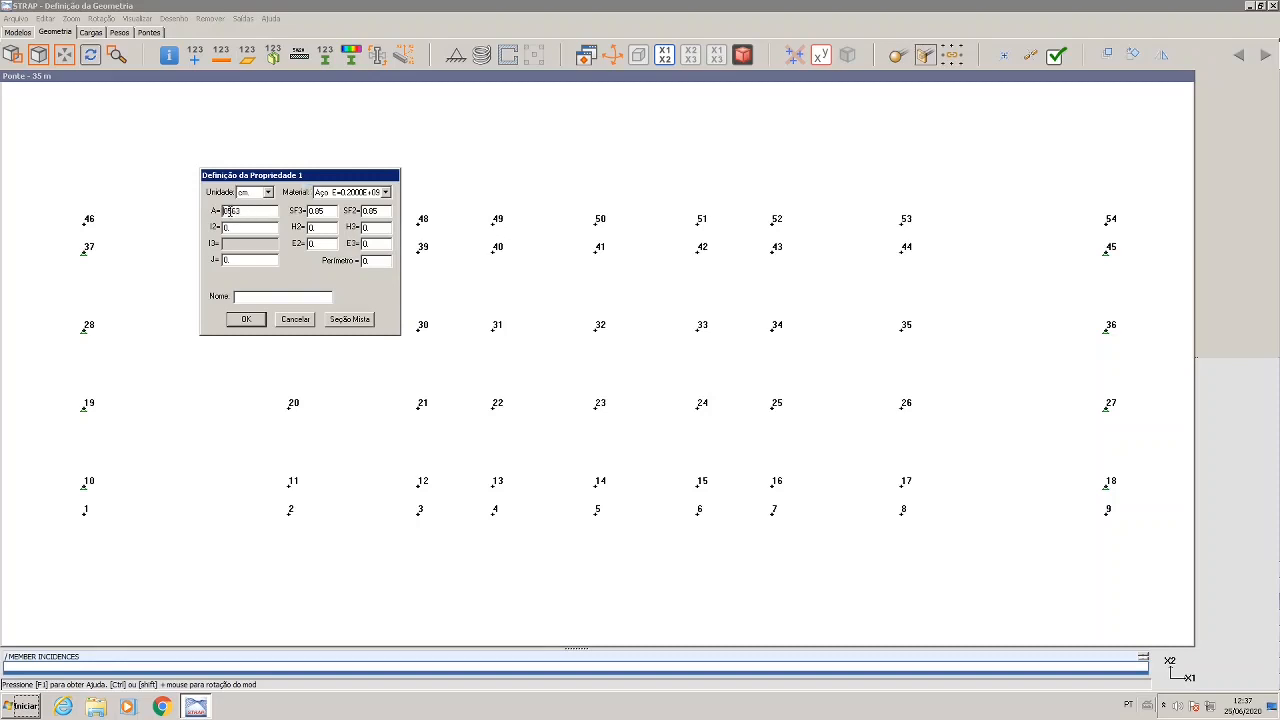
key(BackSpace)
text(8547806)
click(250, 320)
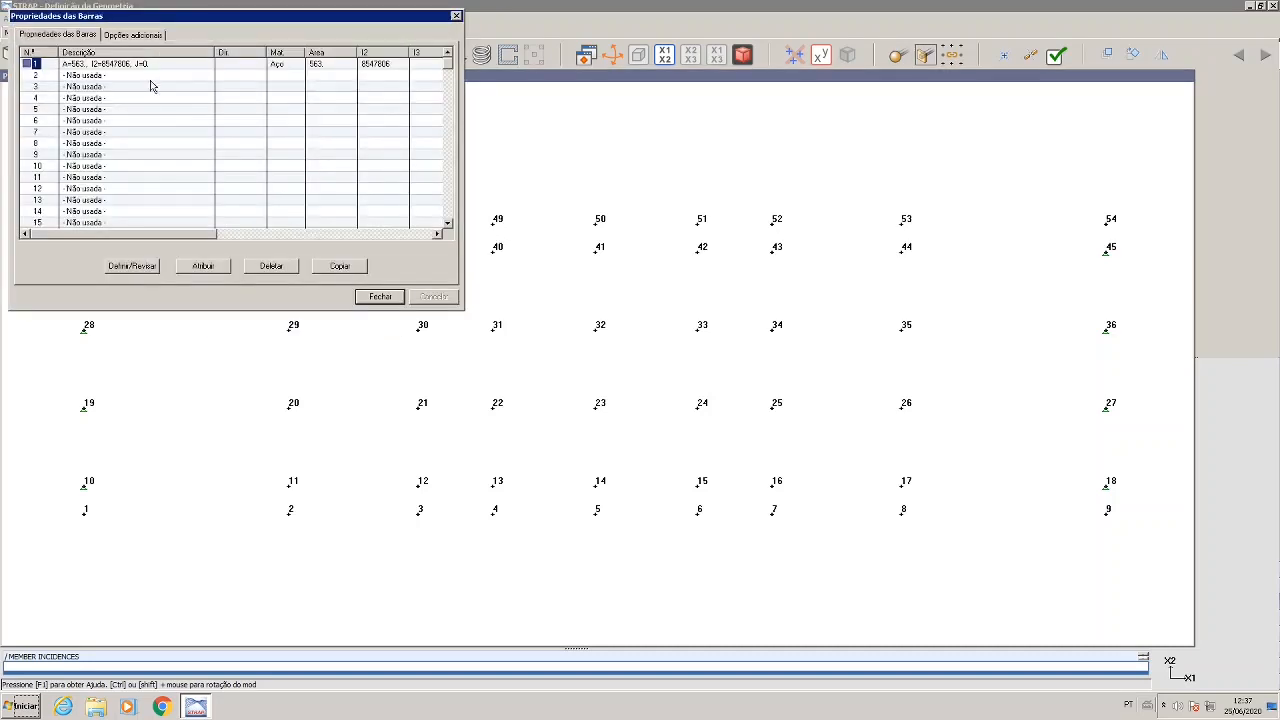
- Define bar property 2 in Aço by section values, with A = 484 and I2 = 7237266, in cm units
click(143, 80)
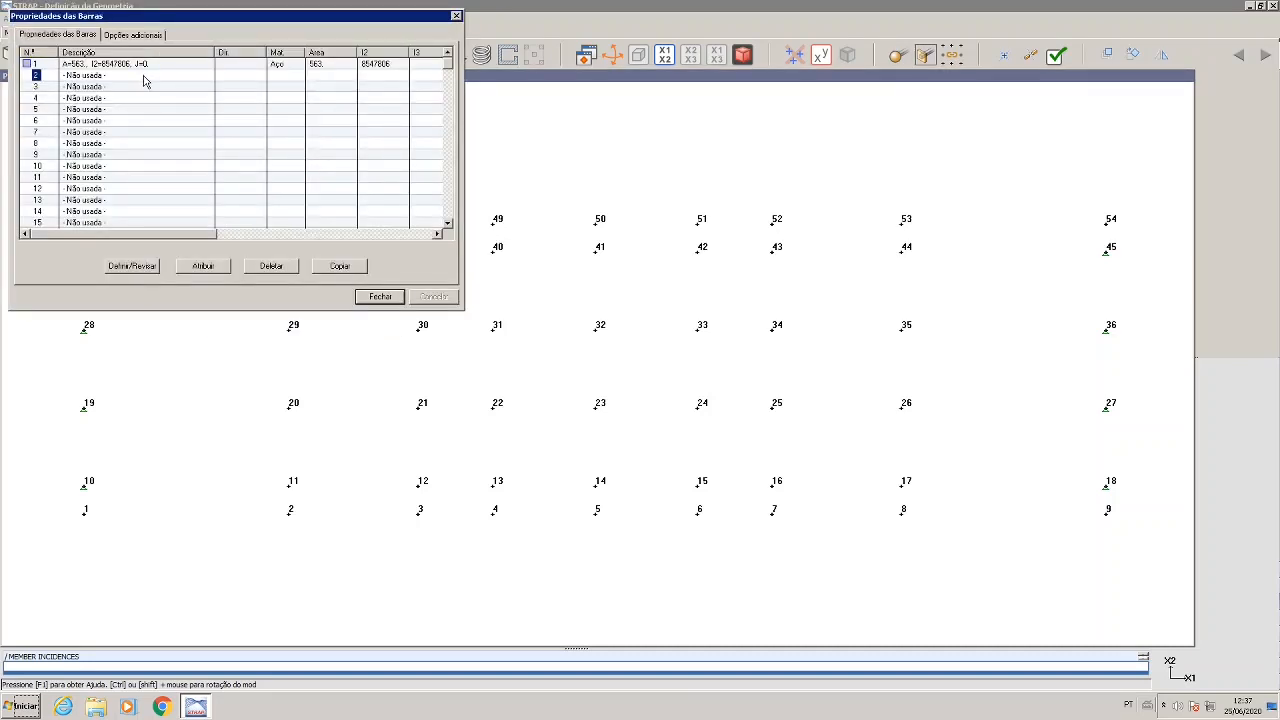
click(132, 266)
click(141, 147)
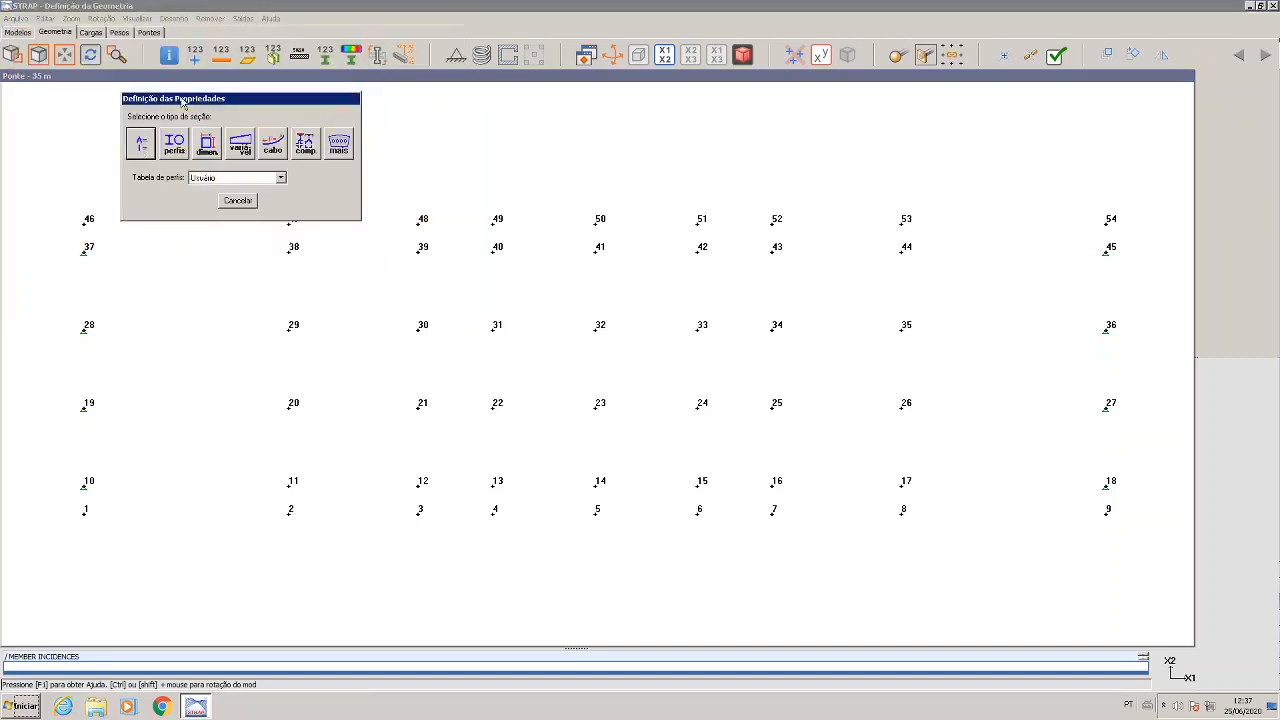
click(141, 147)
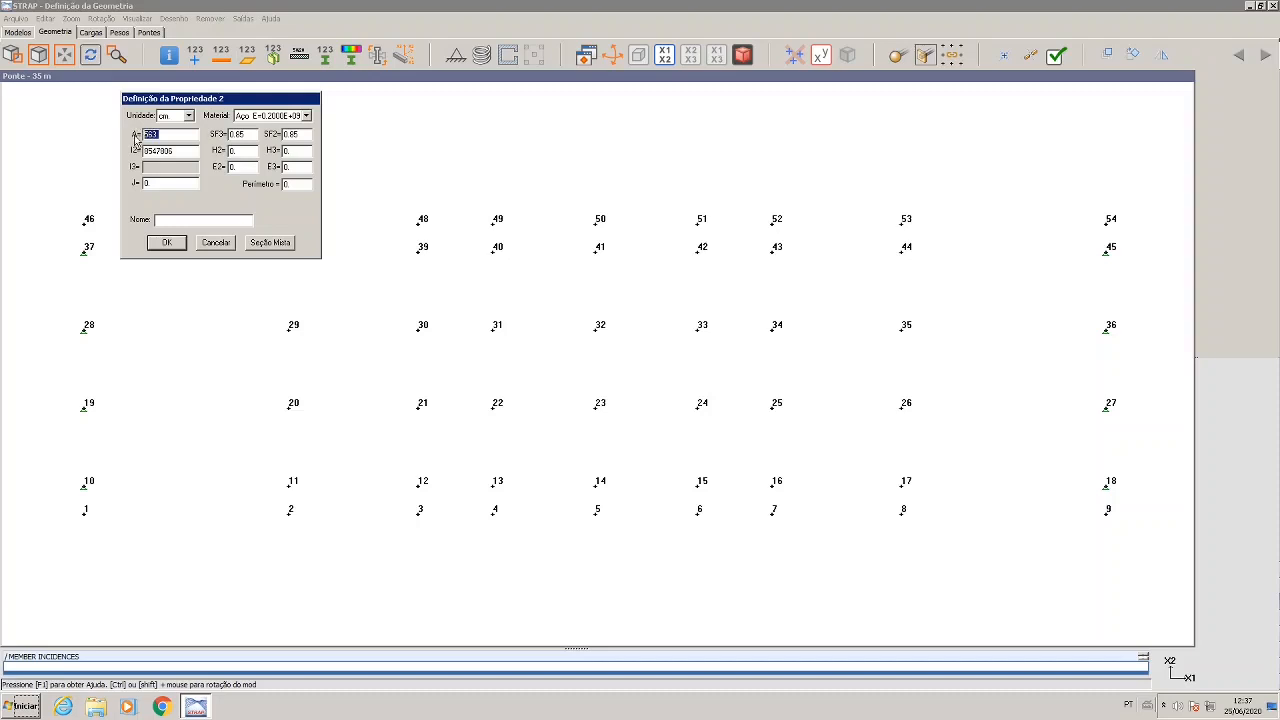
text(494)
click(177, 151)
drag(177, 151, 121, 144)
text(7)
click(167, 243)
- Define bar property 3 in Aço with A = 69.28 and I2 = 311760 in cm units, and close the bar properties
click(35, 87)
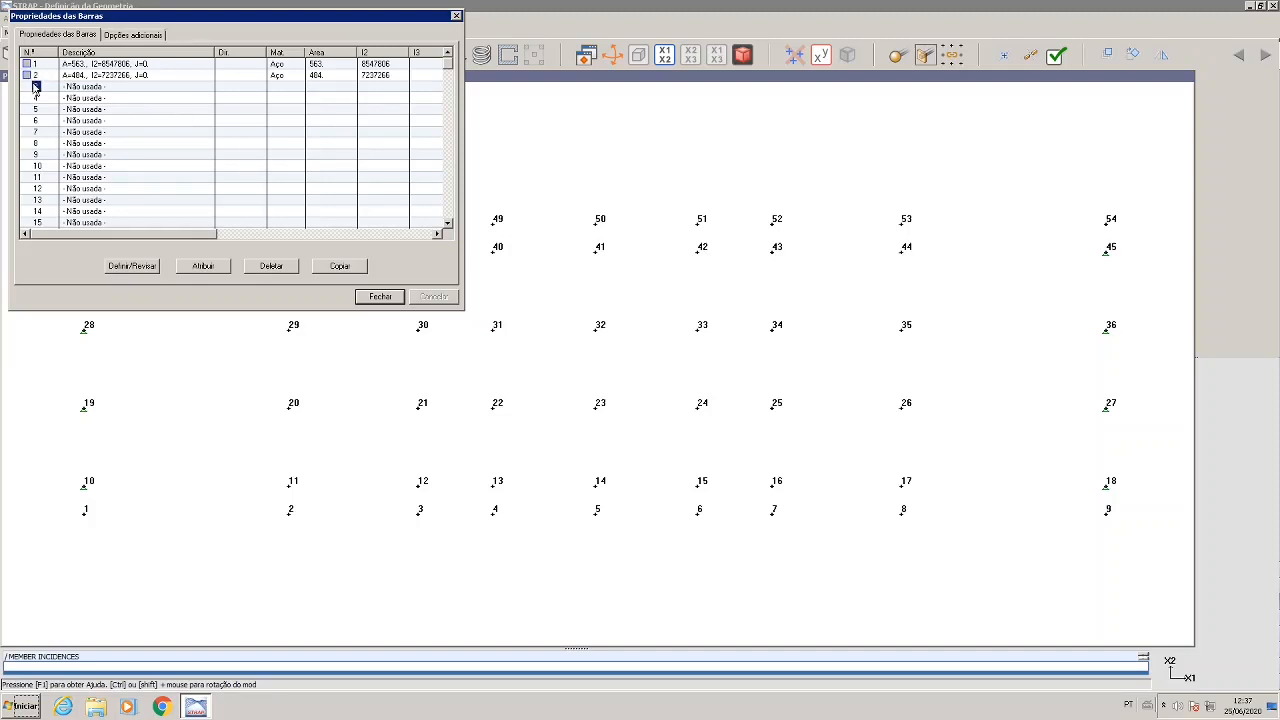
click(139, 270)
click(146, 146)
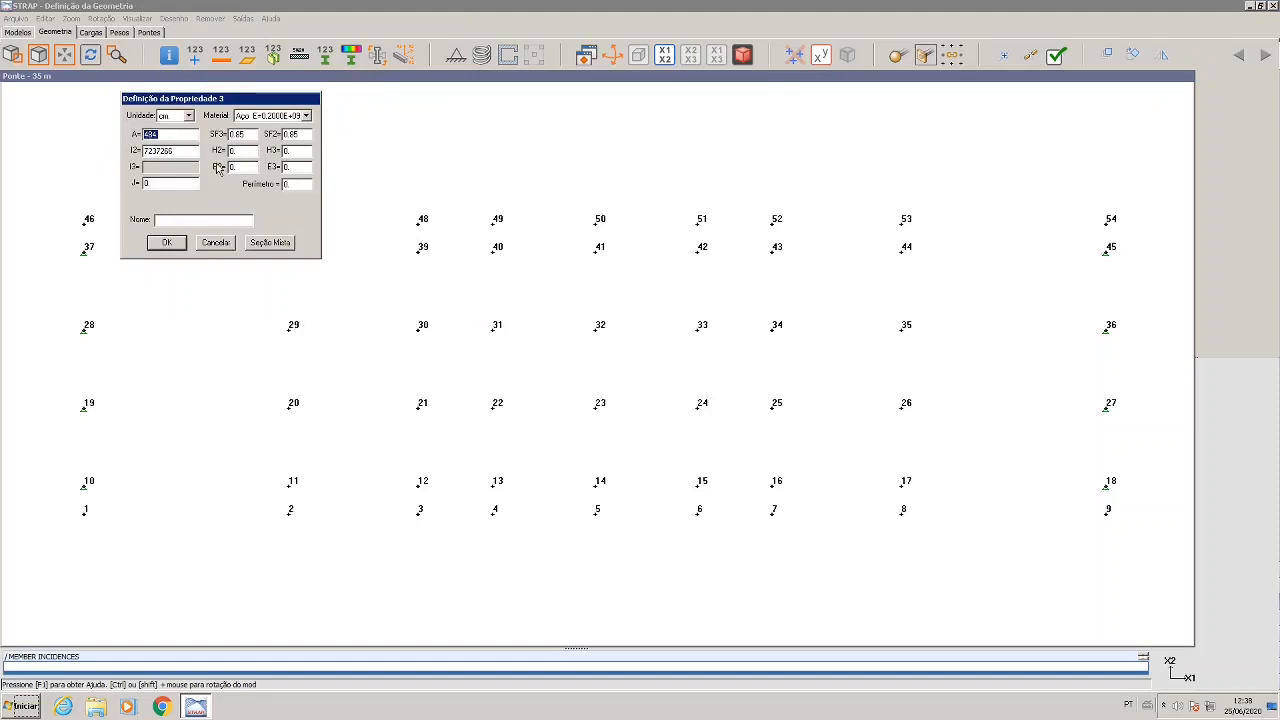
text(5)
drag(182, 151, 126, 157)
text(311760)
click(168, 244)
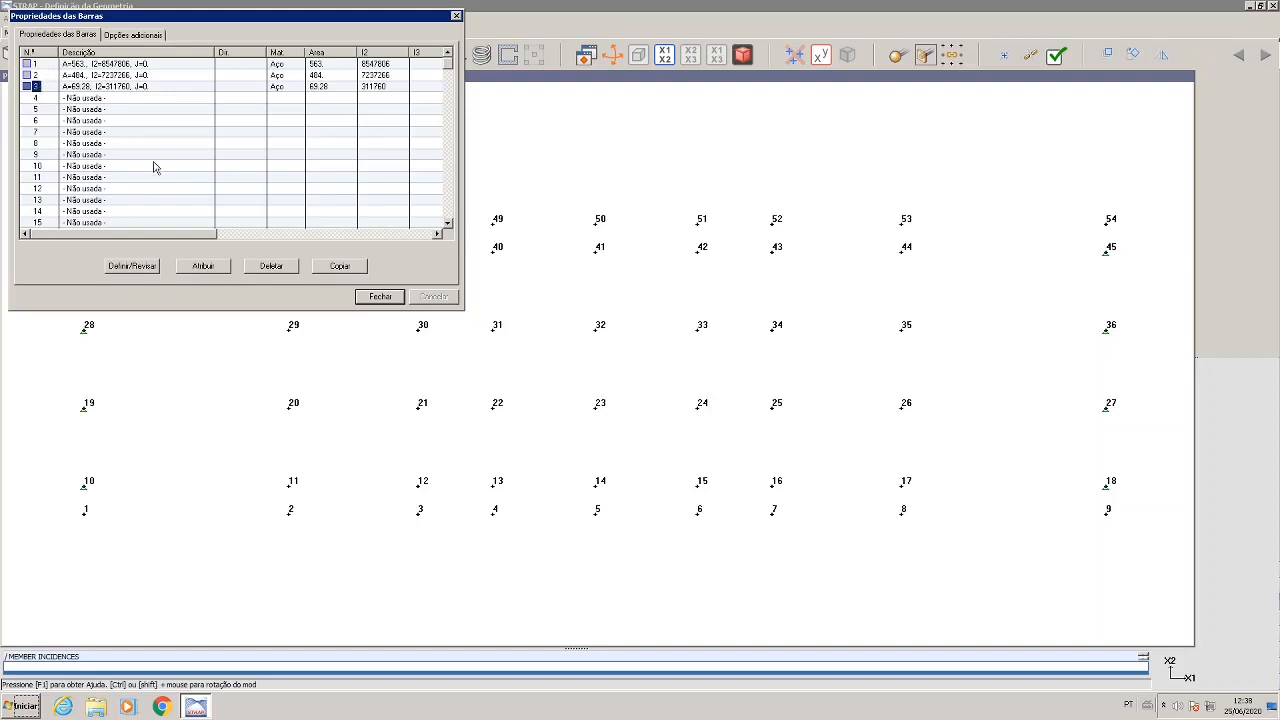
click(380, 296)
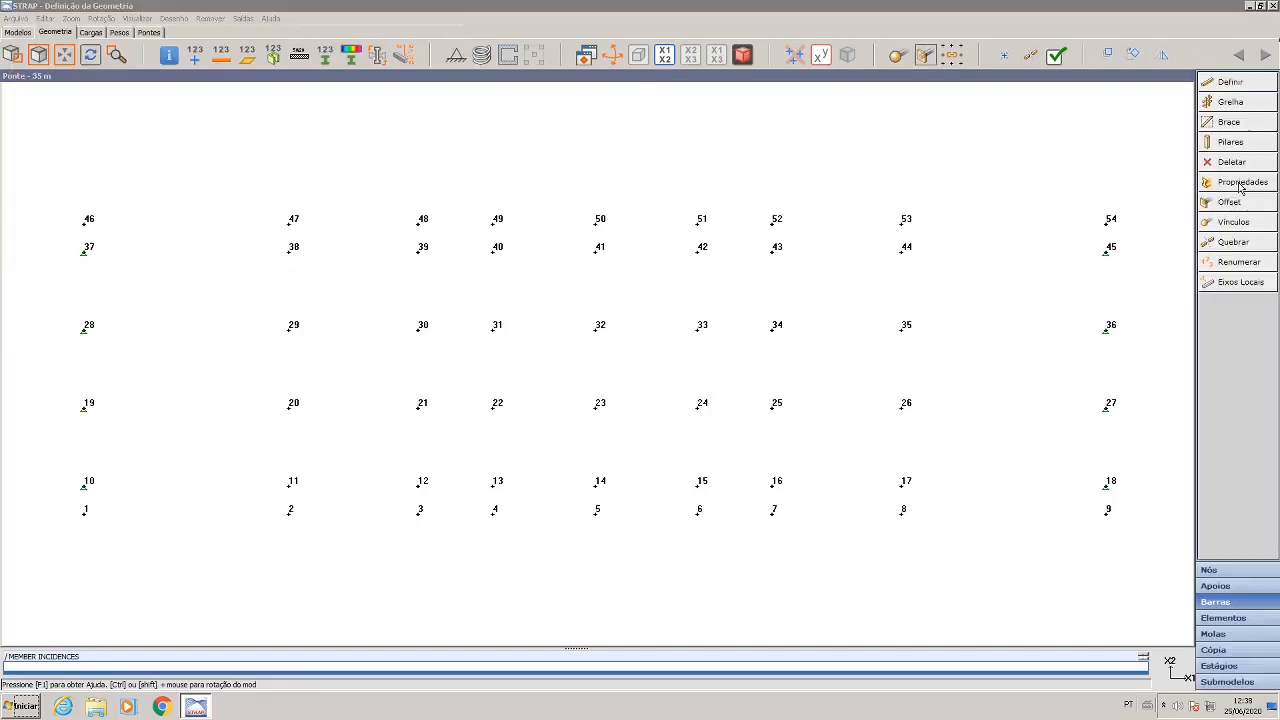
- Define a line of bars with property 1 from node 12 to node 16
click(1226, 83)
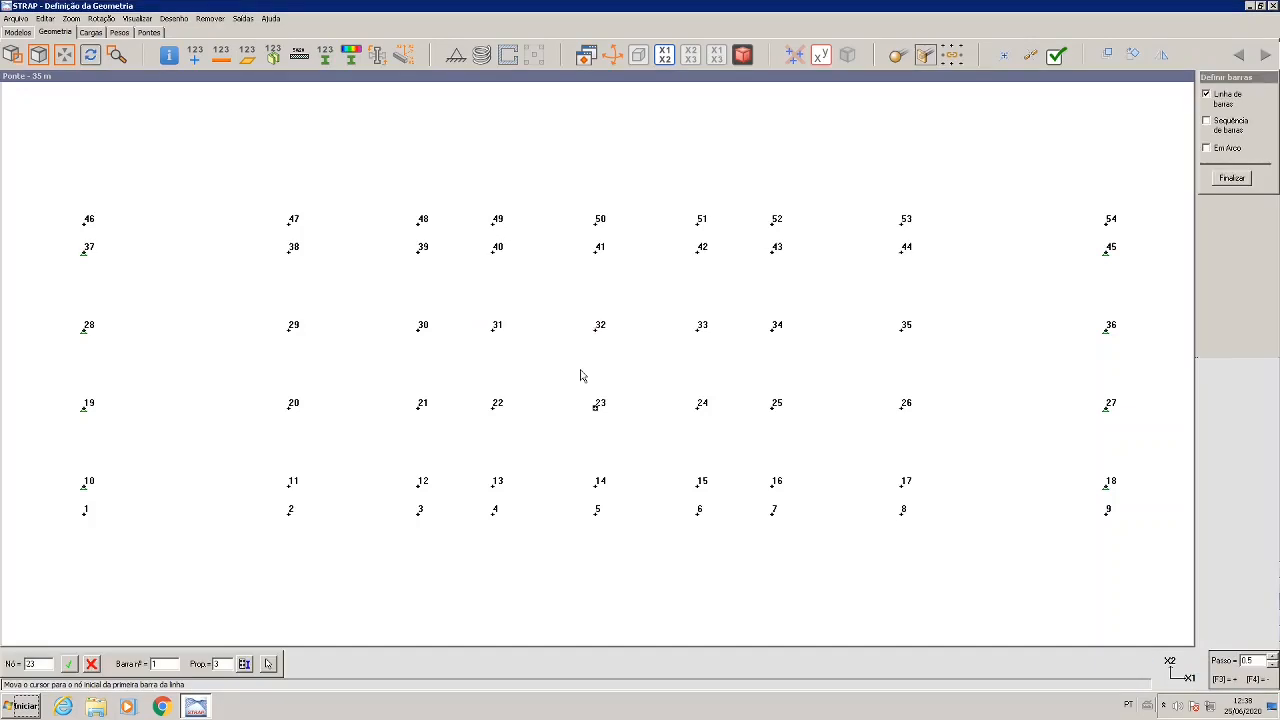
click(245, 665)
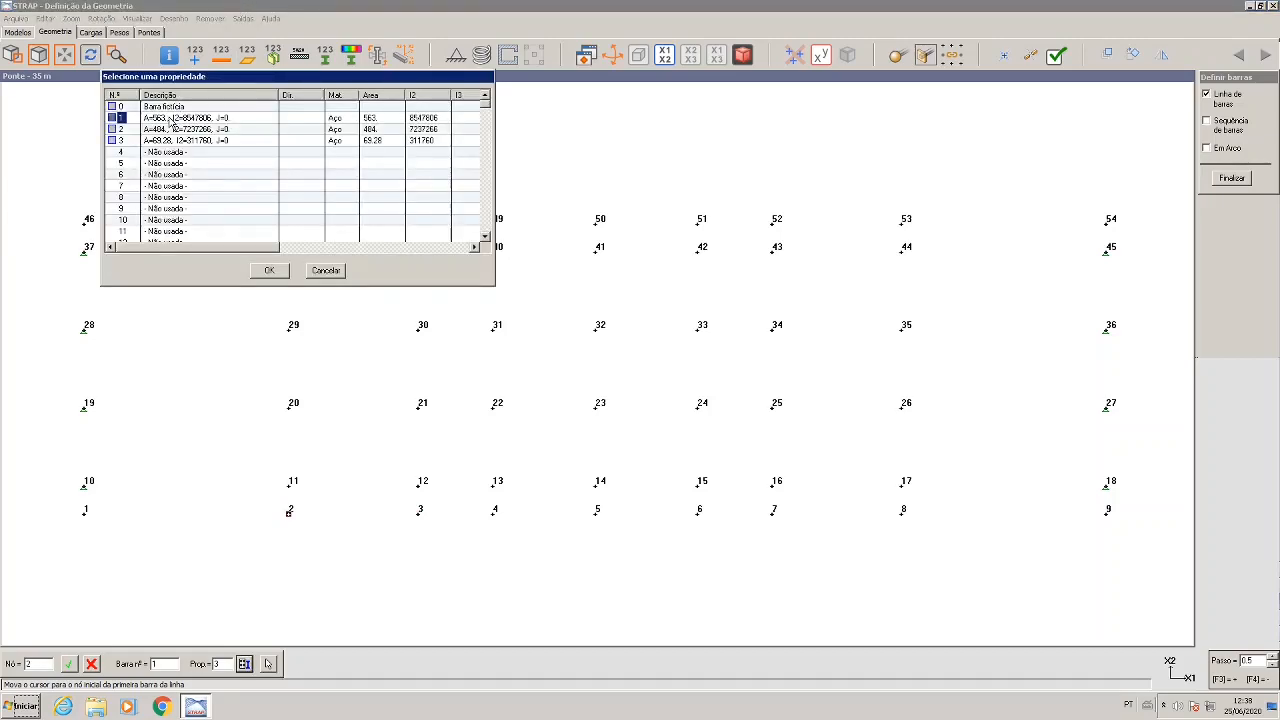
click(269, 271)
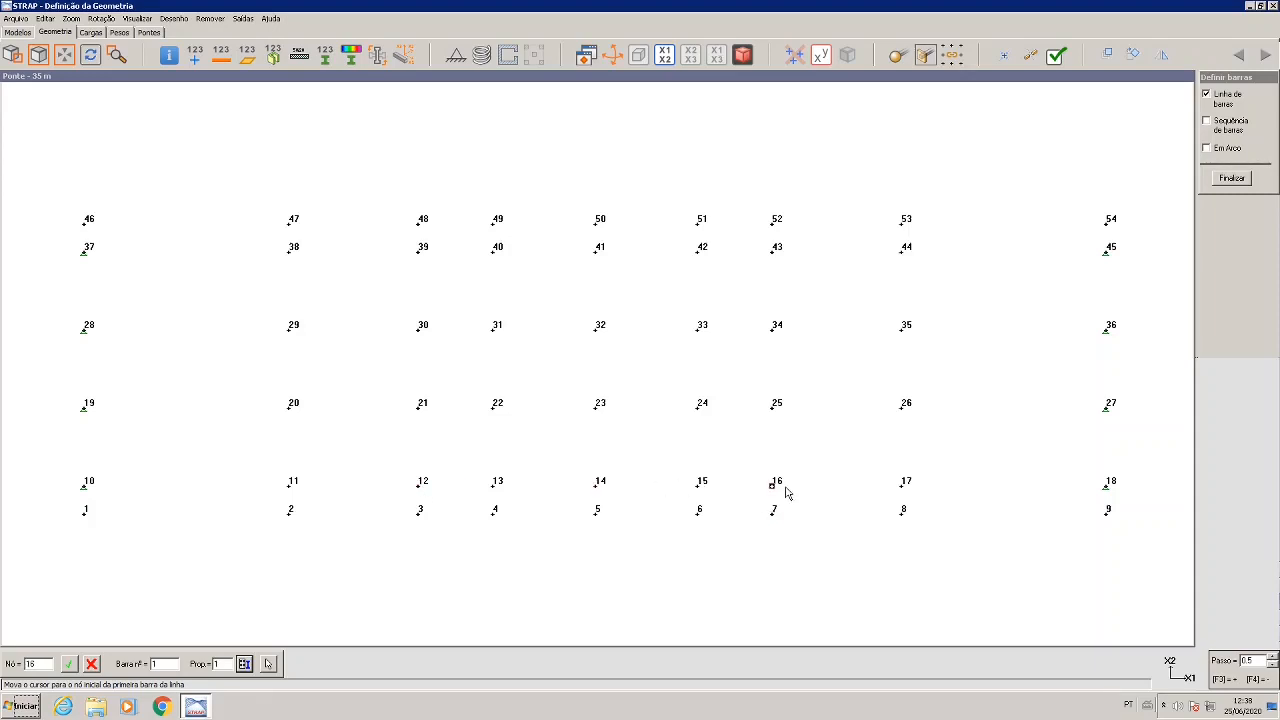
click(420, 490)
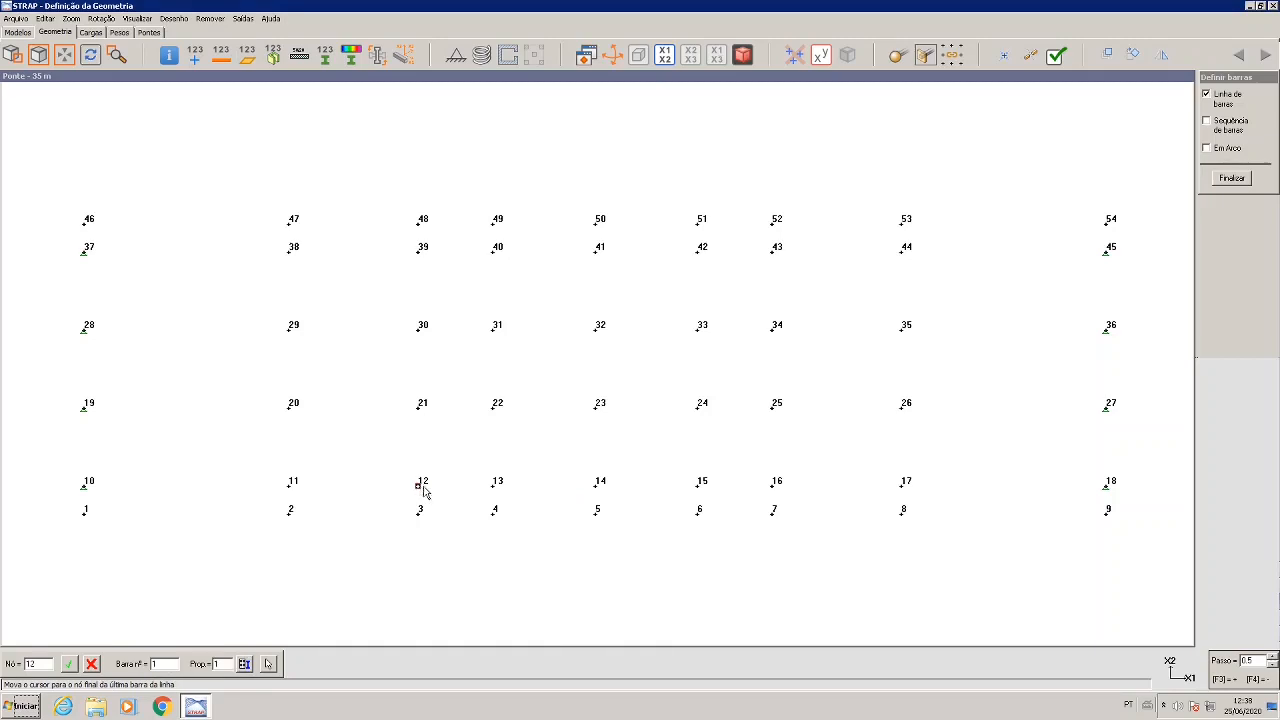
click(772, 488)
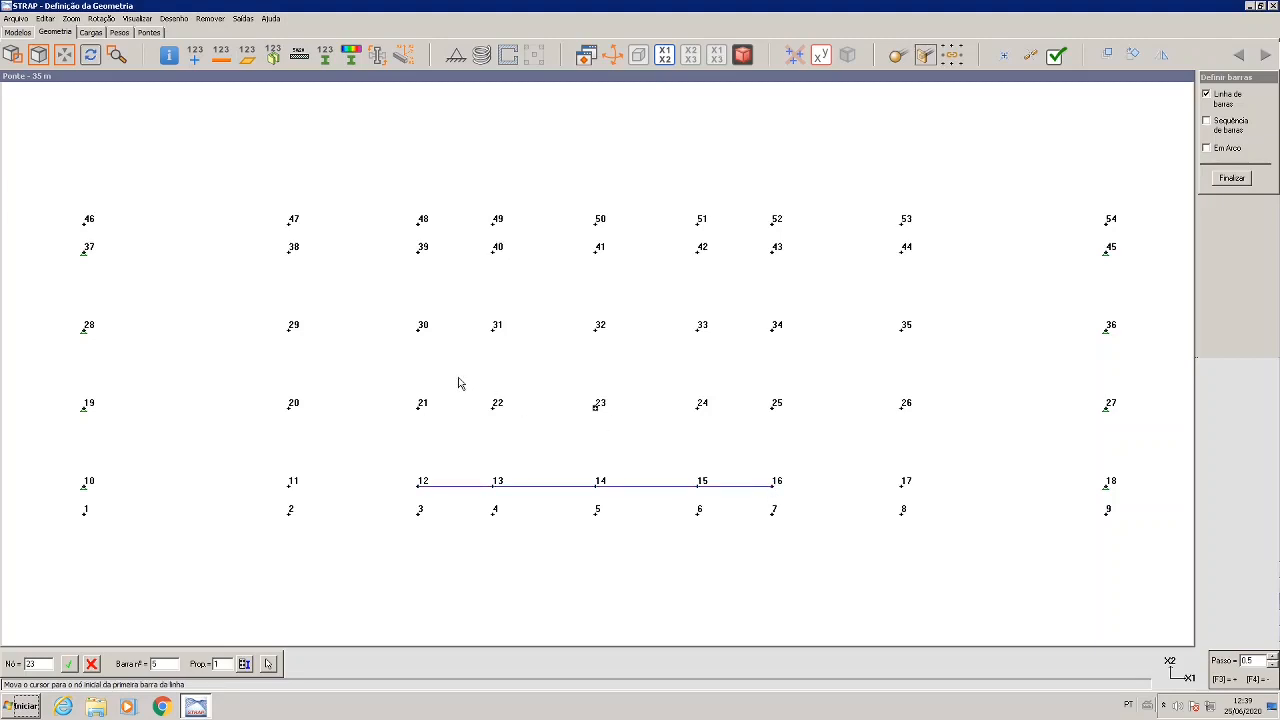
- Add lines of bars with property 1 between nodes 21 and 25, 30 and 34, and 39 and 43
click(419, 406)
click(773, 407)
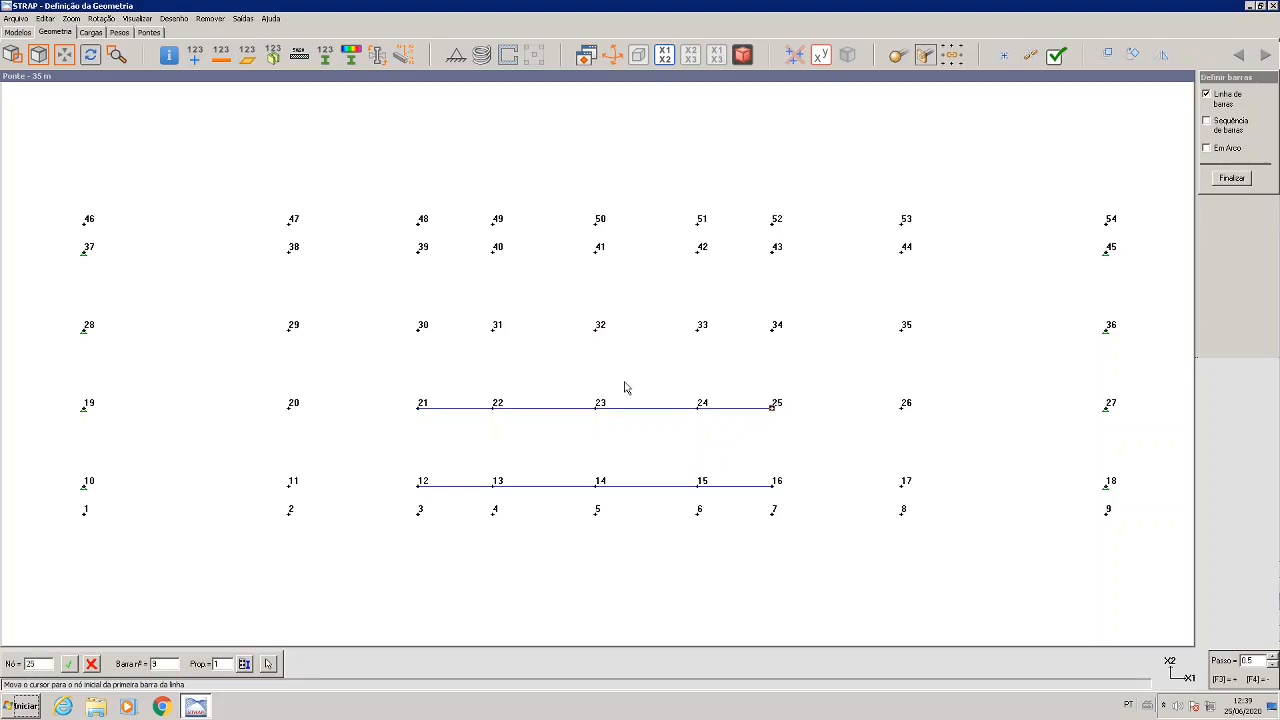
click(419, 329)
click(771, 333)
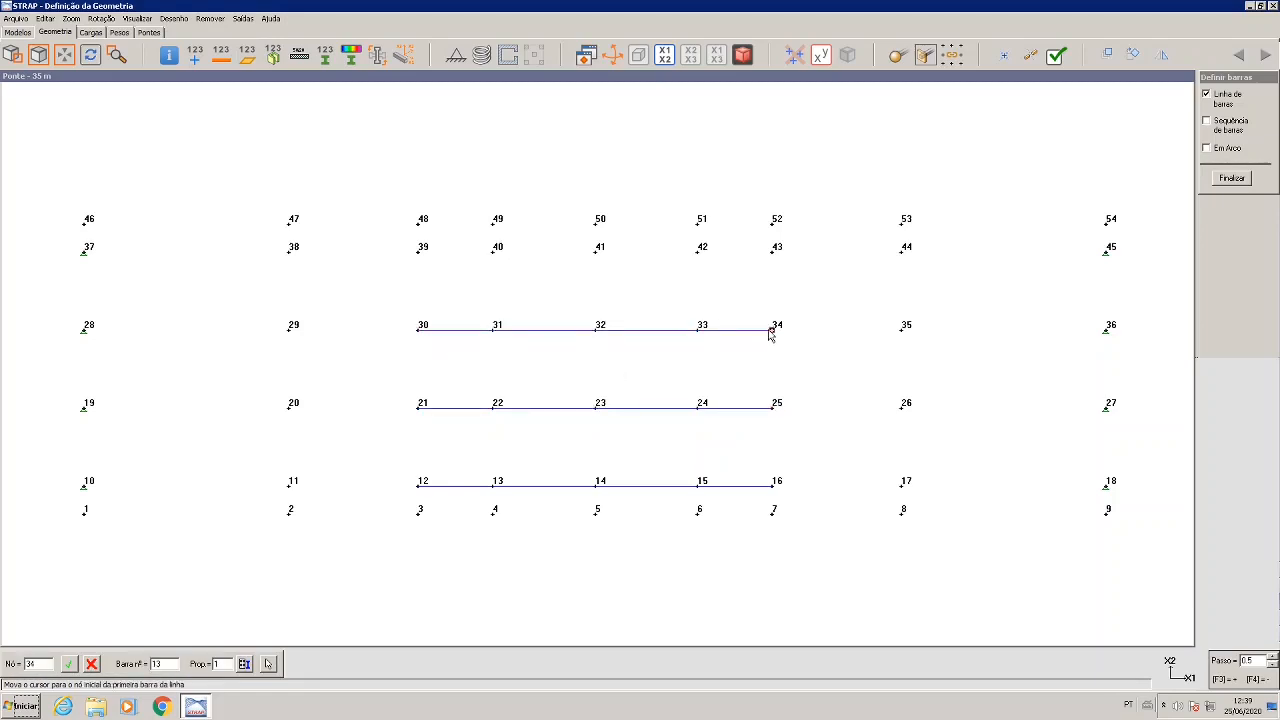
click(419, 252)
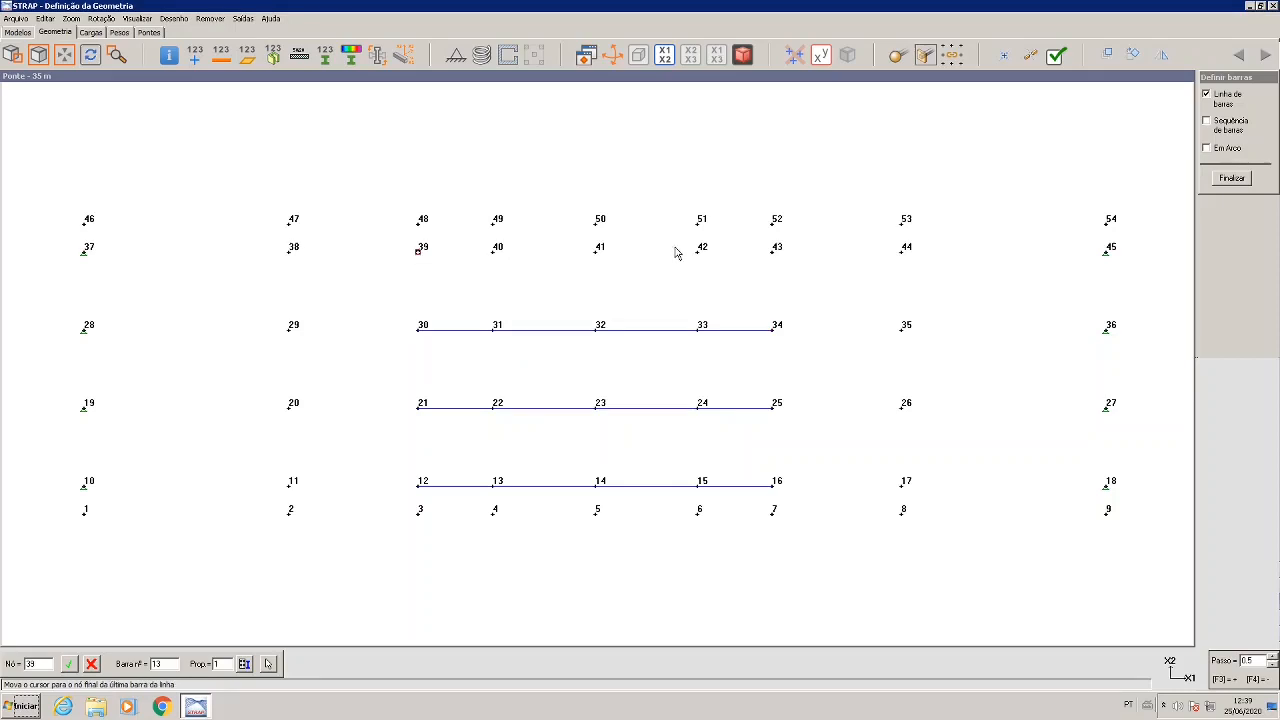
click(775, 255)
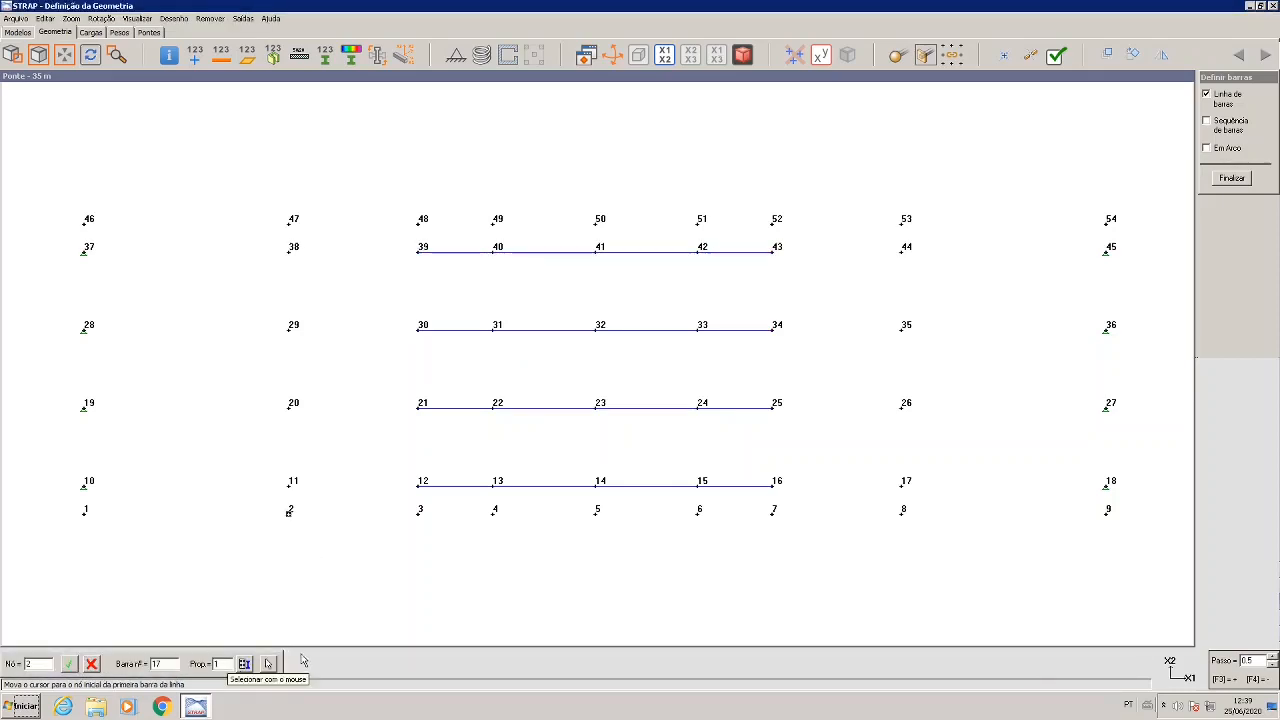
- Switch the bar definition to property 2 and add a line of bars from node 10 to node 12
click(244, 663)
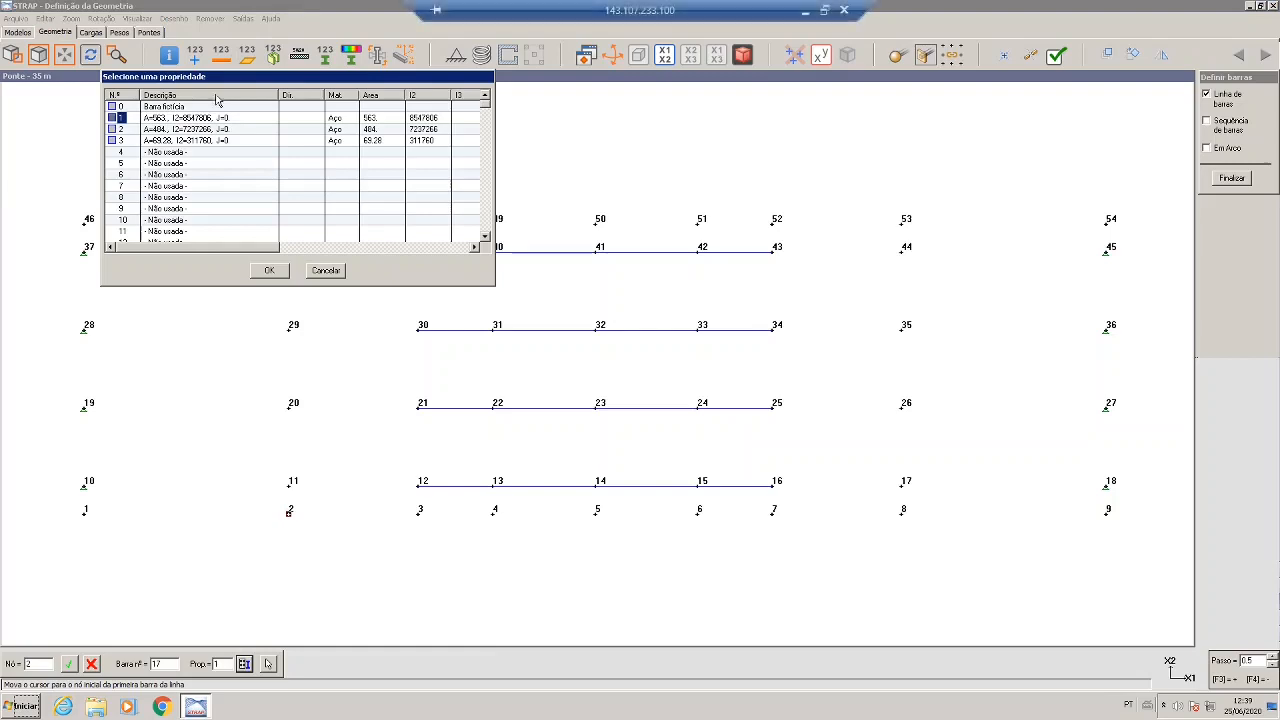
click(155, 130)
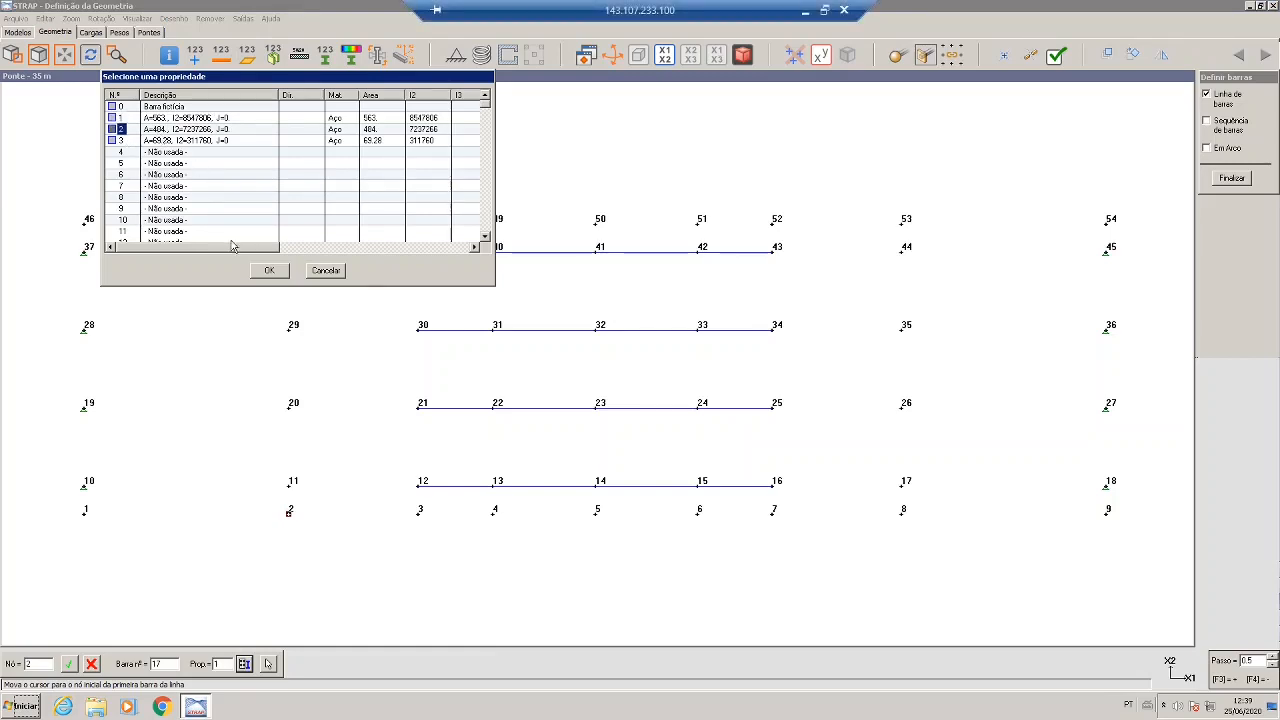
click(279, 274)
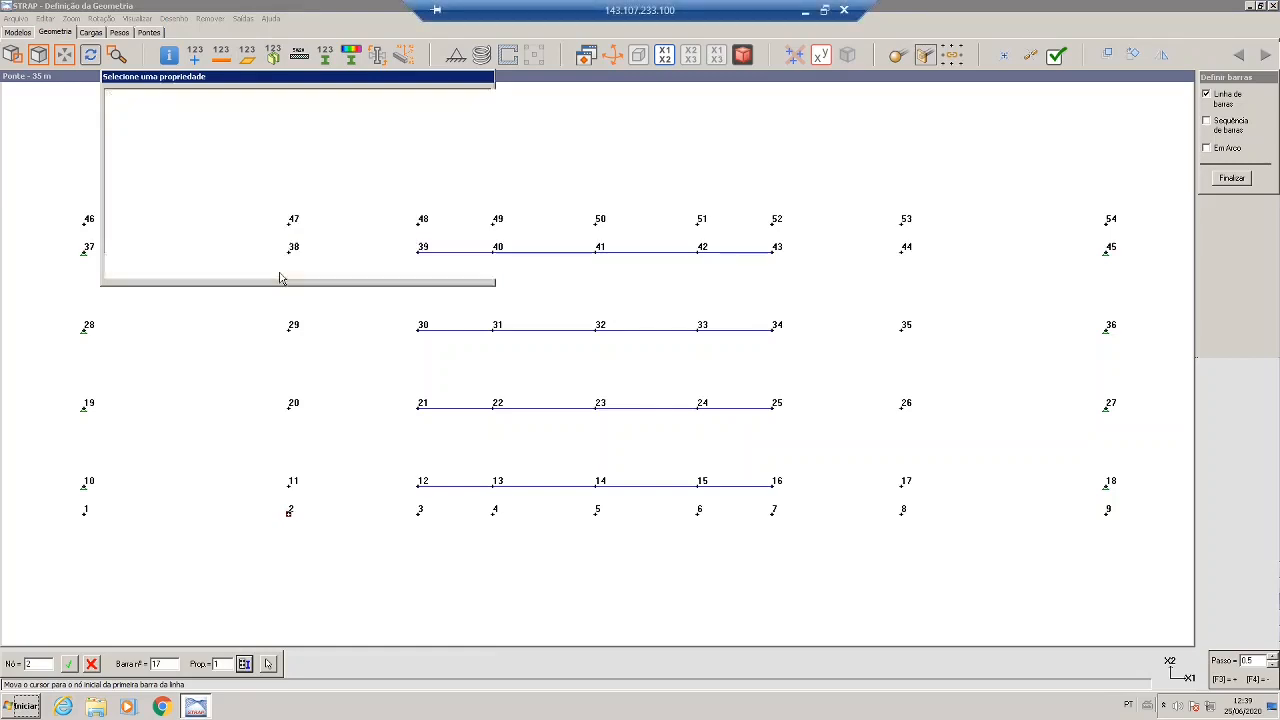
click(84, 487)
click(419, 487)
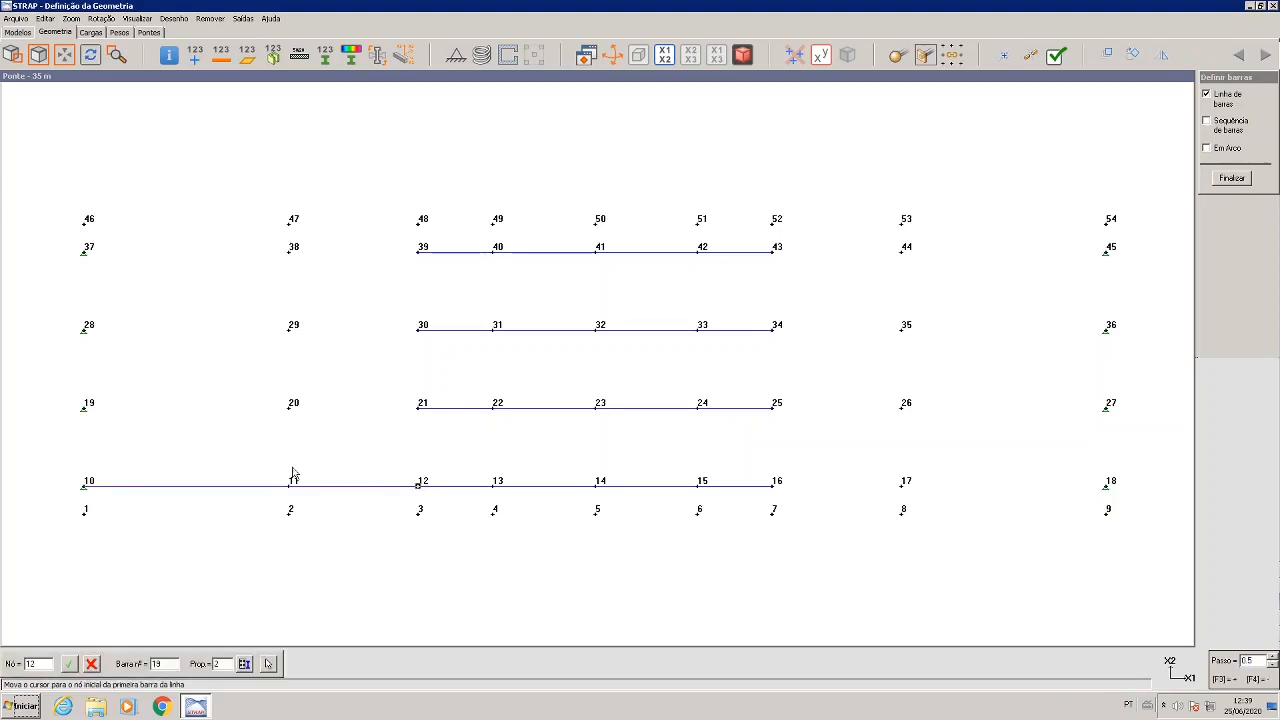
- Add lines of bars with property 2 between nodes 19 and 21, 28 and 30, and 37 and 39
click(85, 409)
click(418, 408)
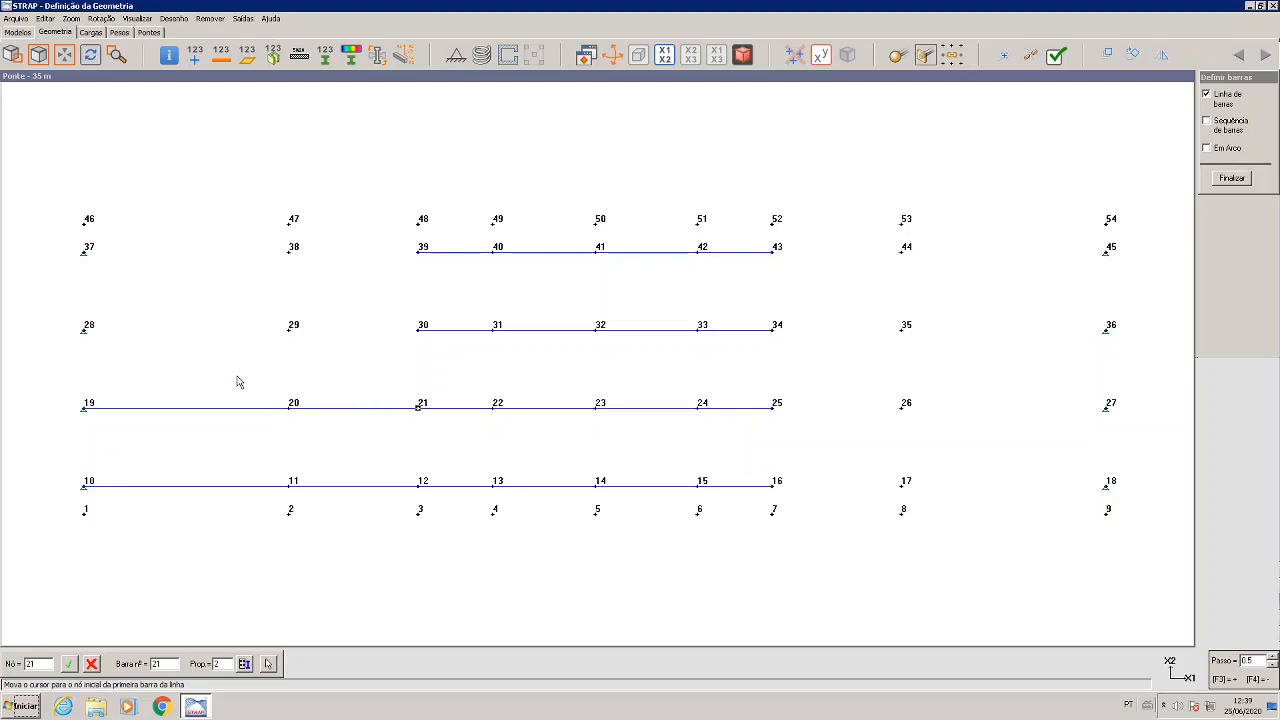
click(85, 331)
click(421, 340)
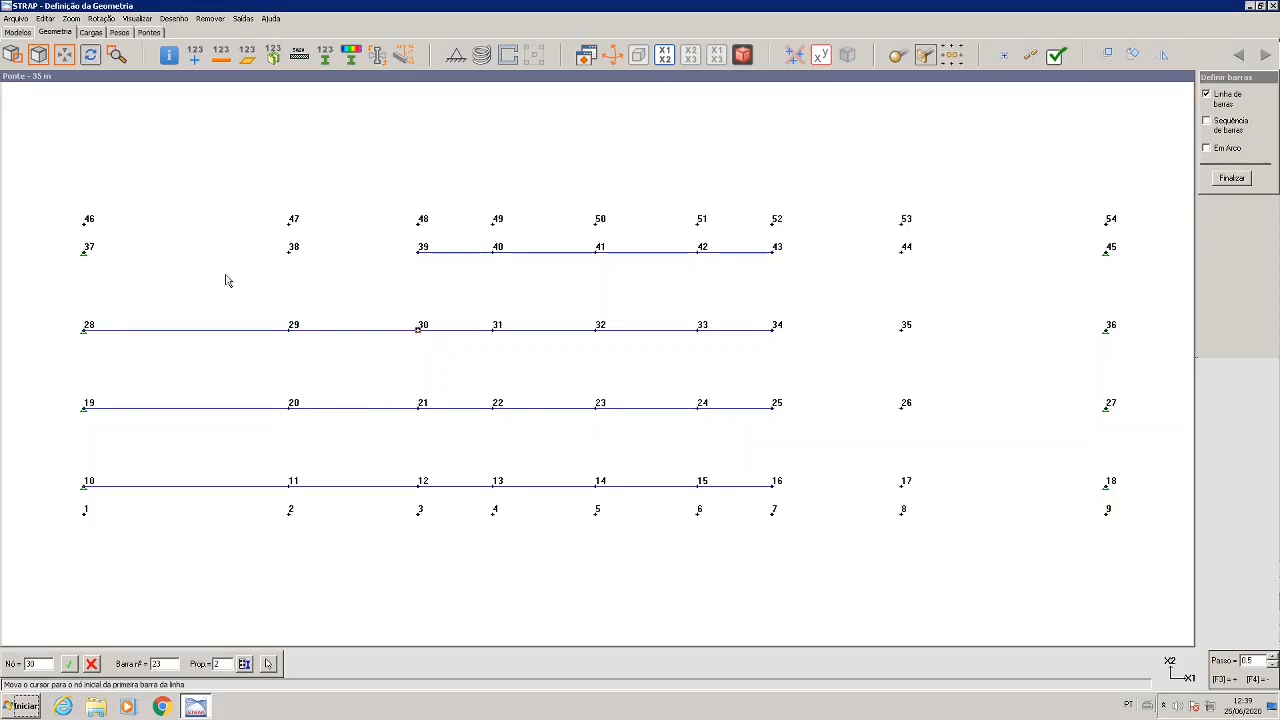
click(89, 255)
click(420, 259)
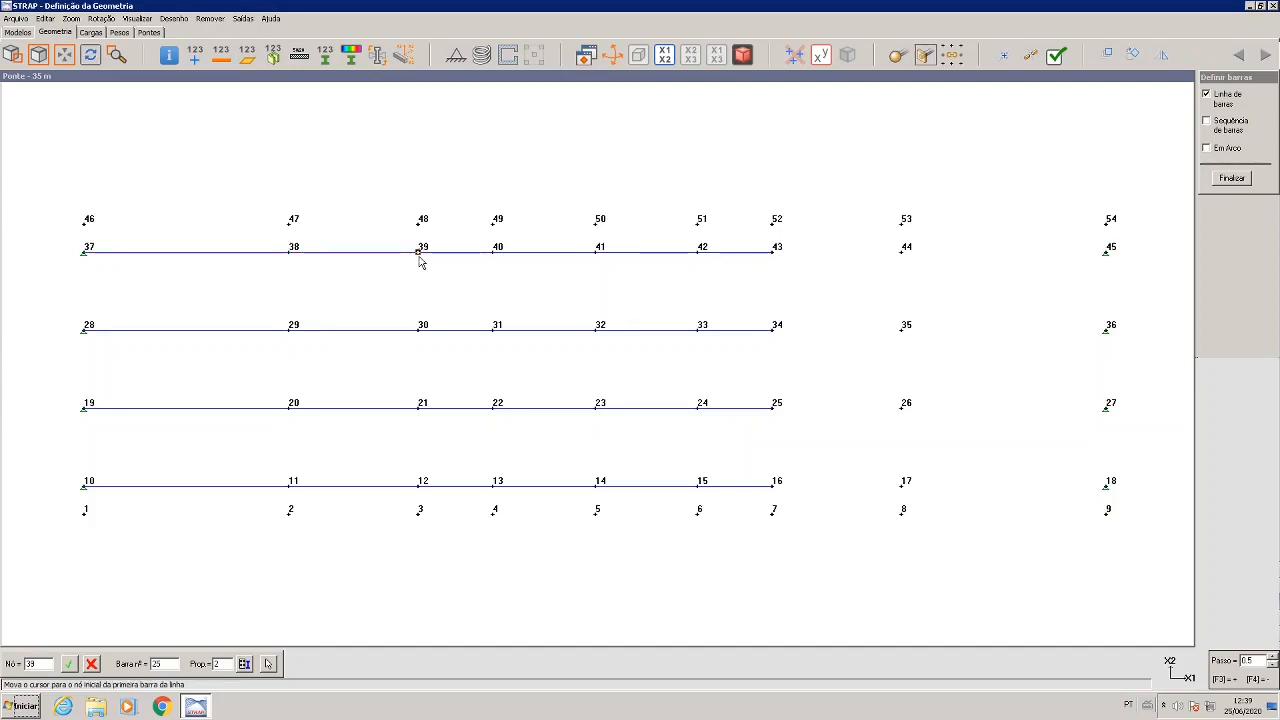
- Add lines of bars with property 2 between nodes 16 and 18, 25 and 27, and 34 and 36
click(772, 490)
click(1115, 490)
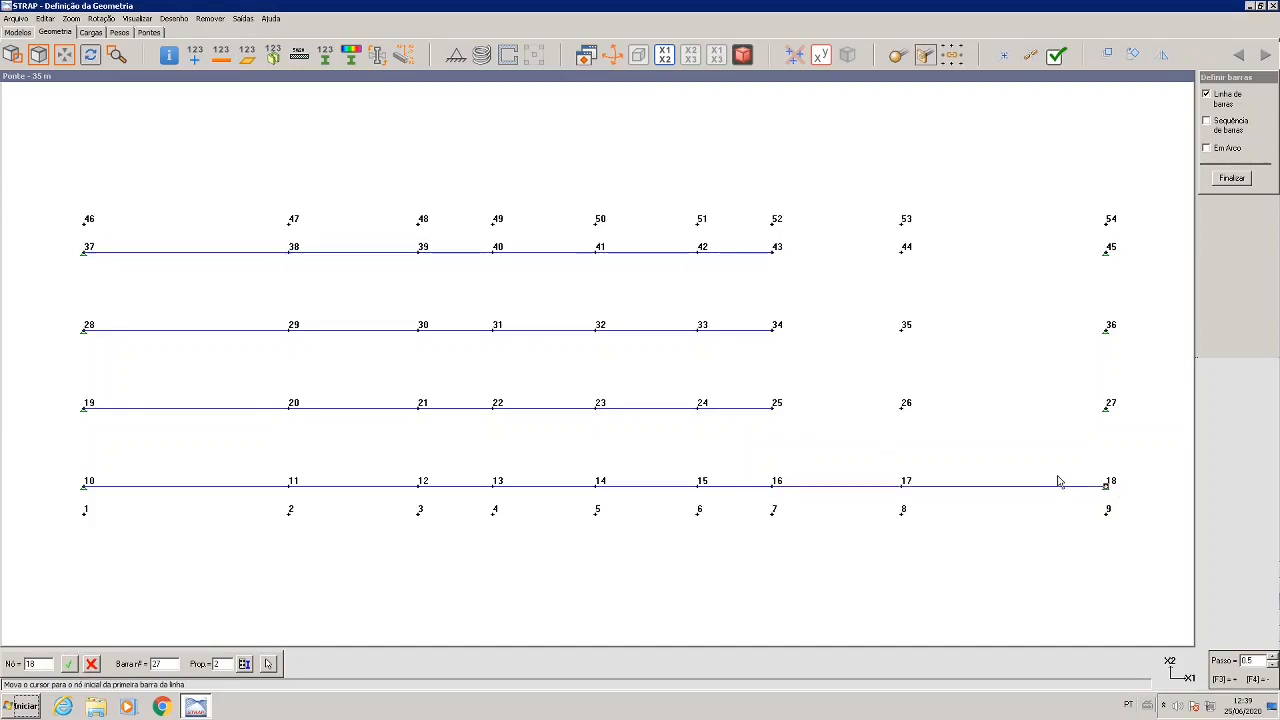
click(772, 409)
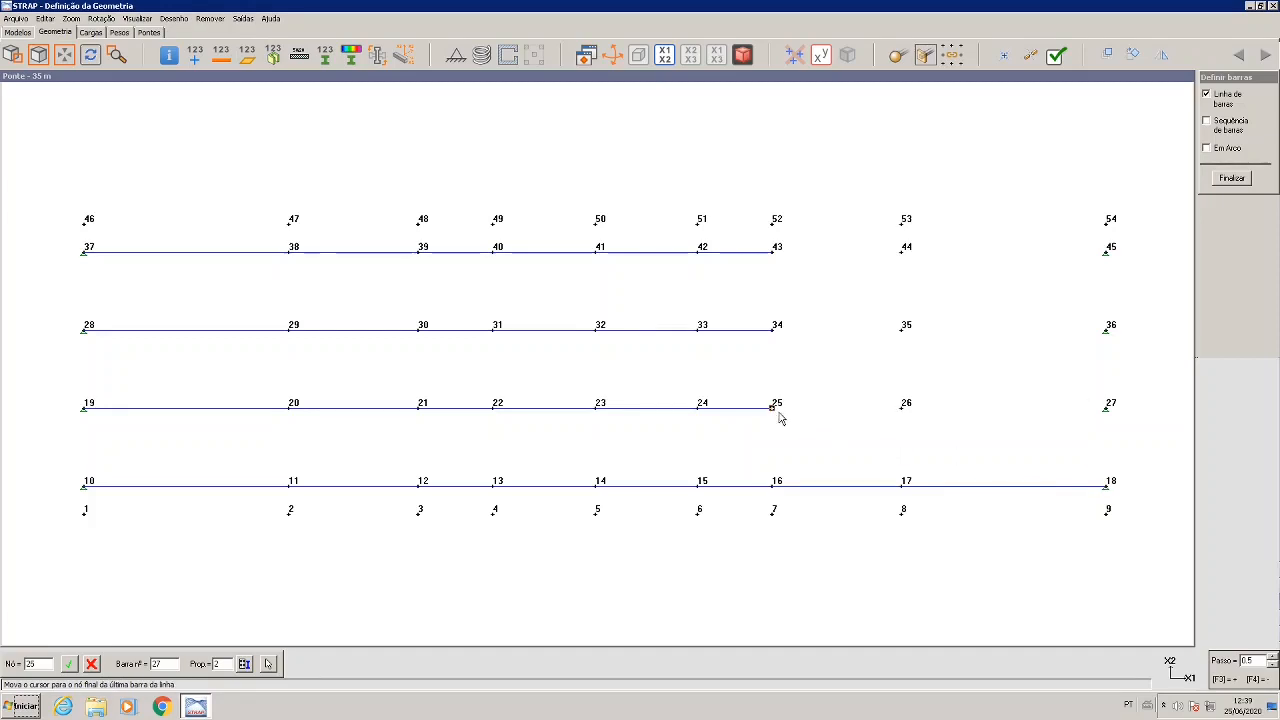
click(1115, 418)
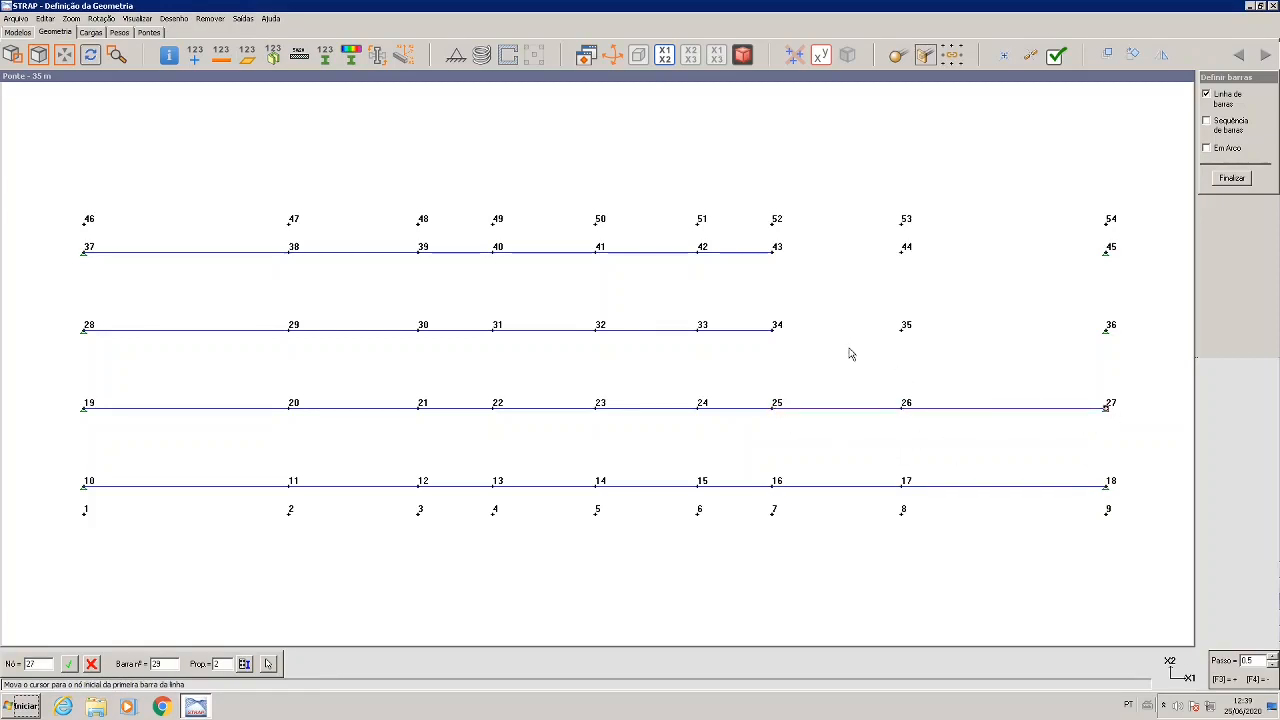
click(773, 333)
click(1133, 333)
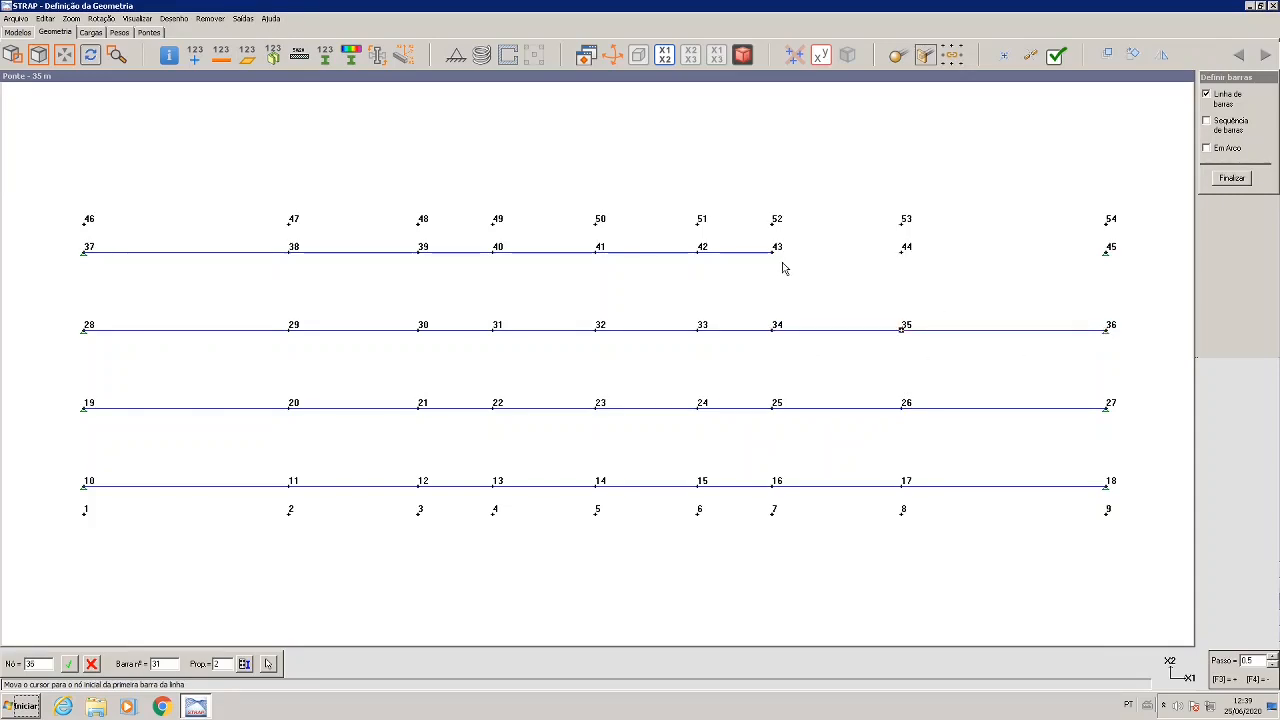
- Add a line of bars with property 2 from node 43 to node 45, and set the bar definition to property 3
click(776, 254)
click(1117, 262)
click(244, 664)
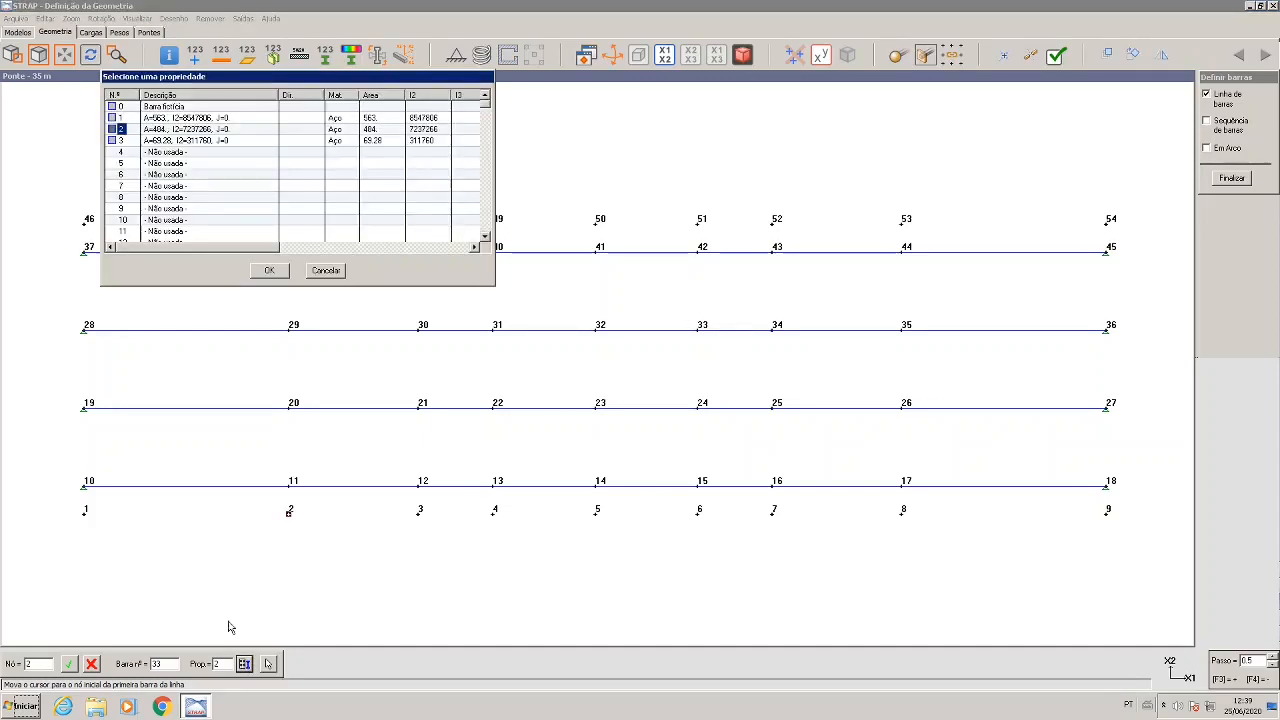
click(161, 142)
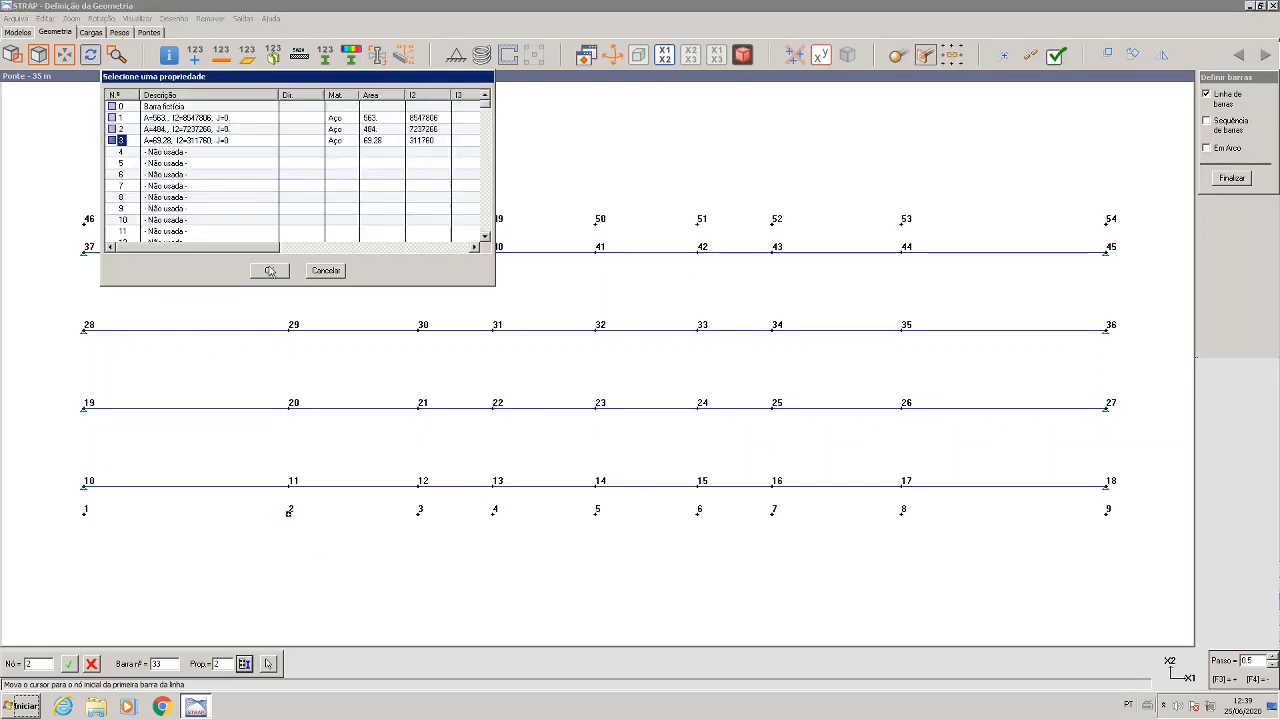
click(271, 273)
click(270, 273)
click(1232, 178)
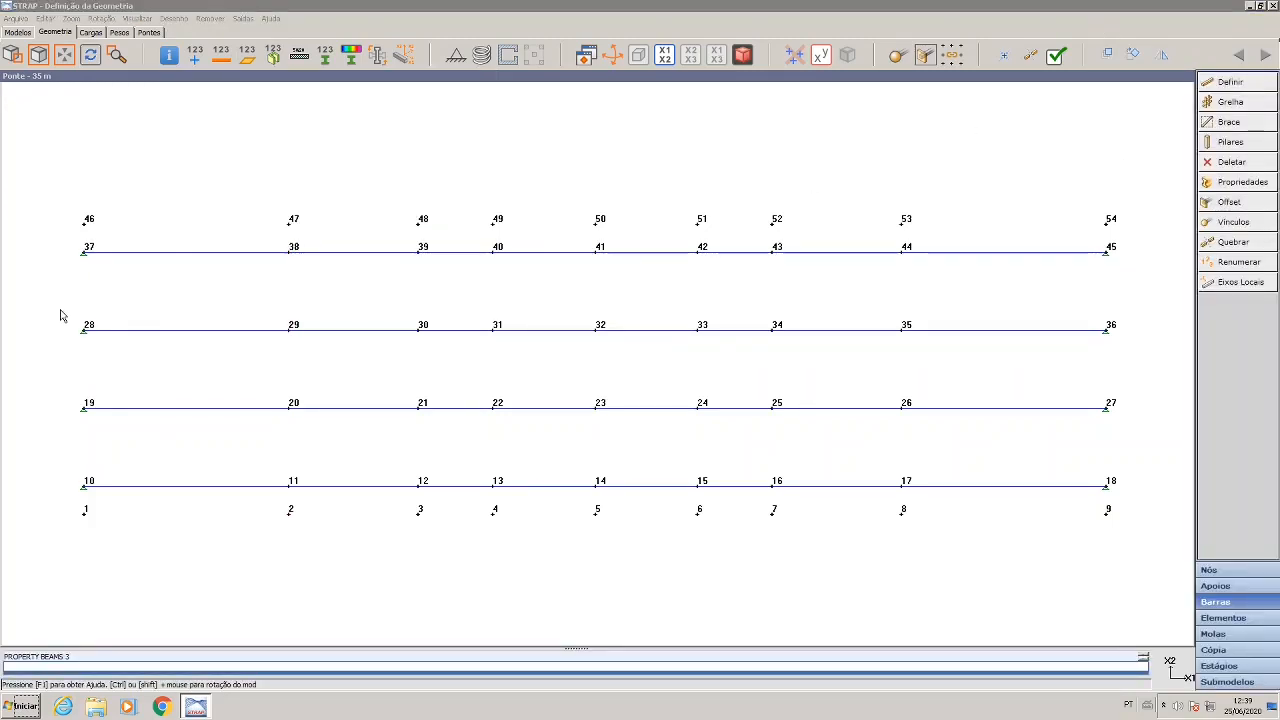
- Add a transverse line of bars with property 3 from node 10 to node 37
click(84, 485)
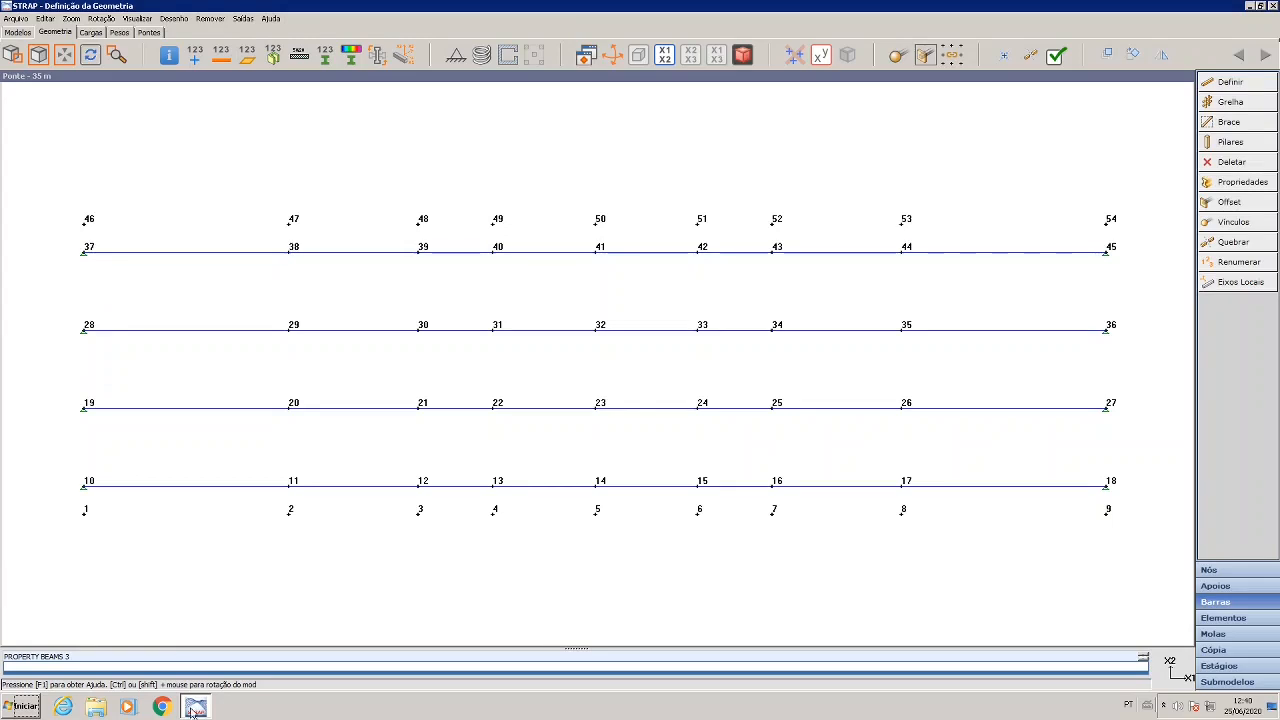
click(1230, 82)
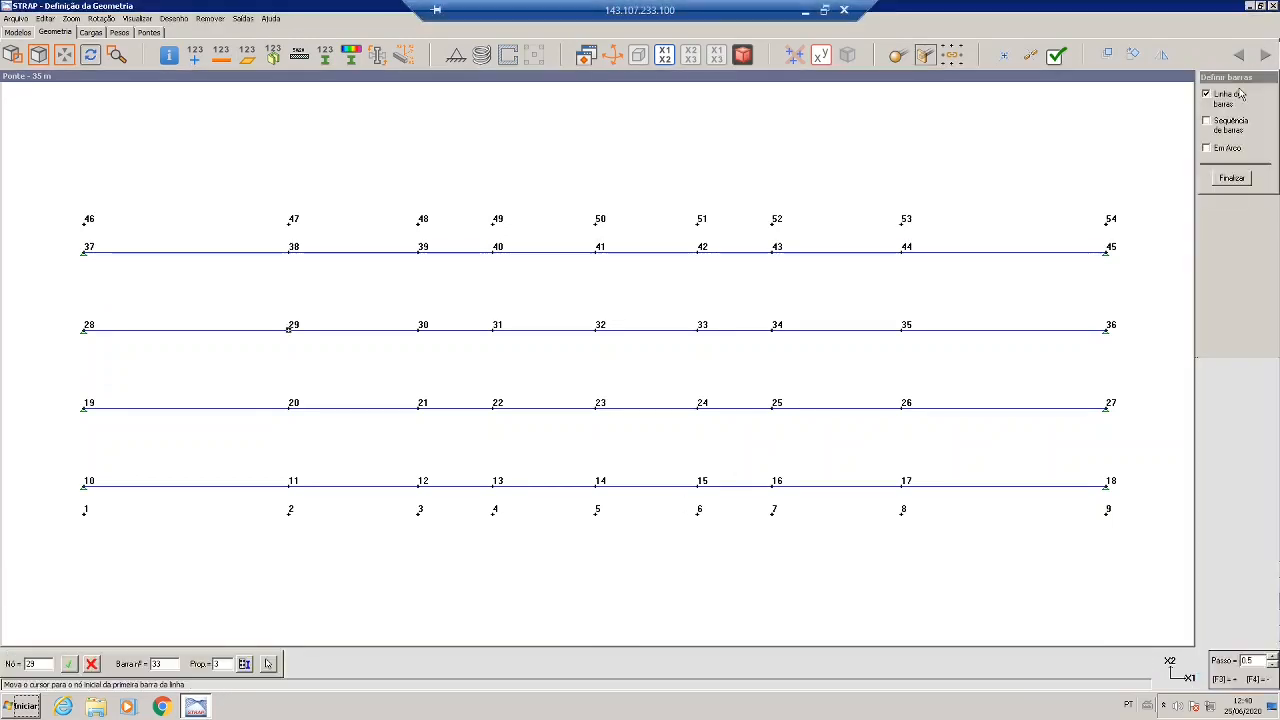
click(85, 484)
click(85, 251)
click(282, 477)
click(290, 484)
key(Escape)
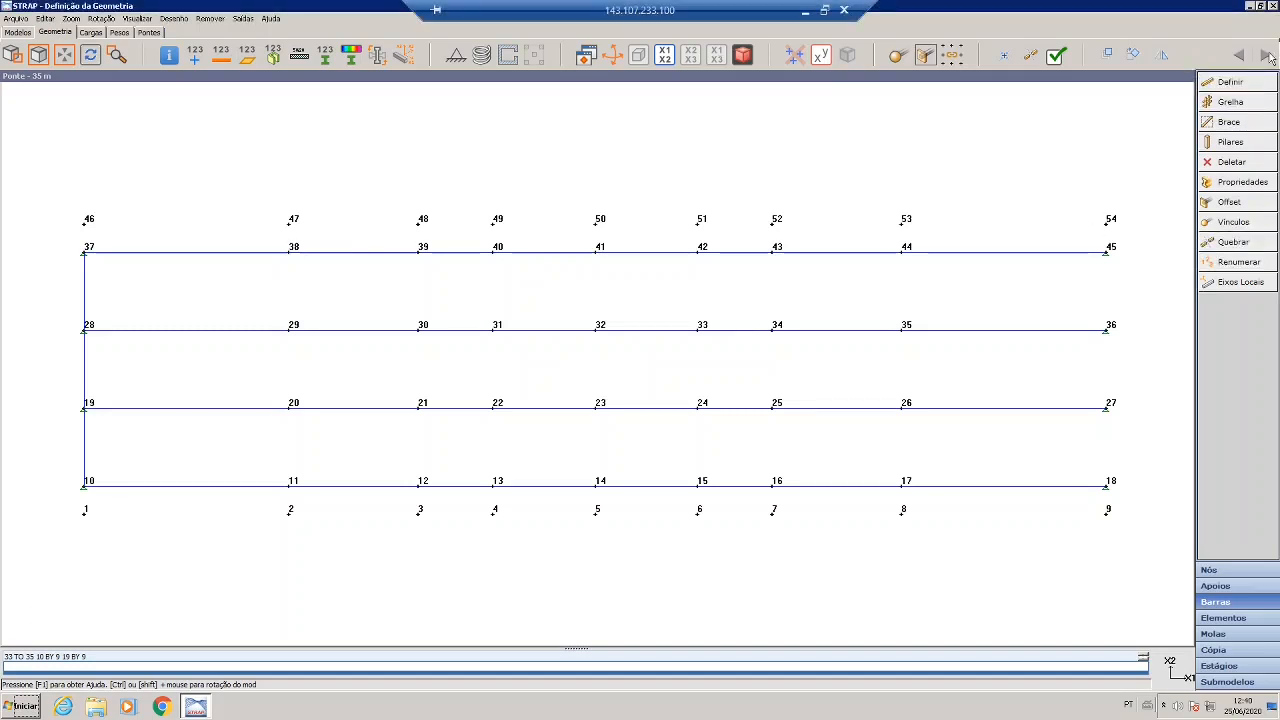
- Add transverse lines of bars with property 3 between nodes 11 and 38, and 13 and 40
click(1224, 82)
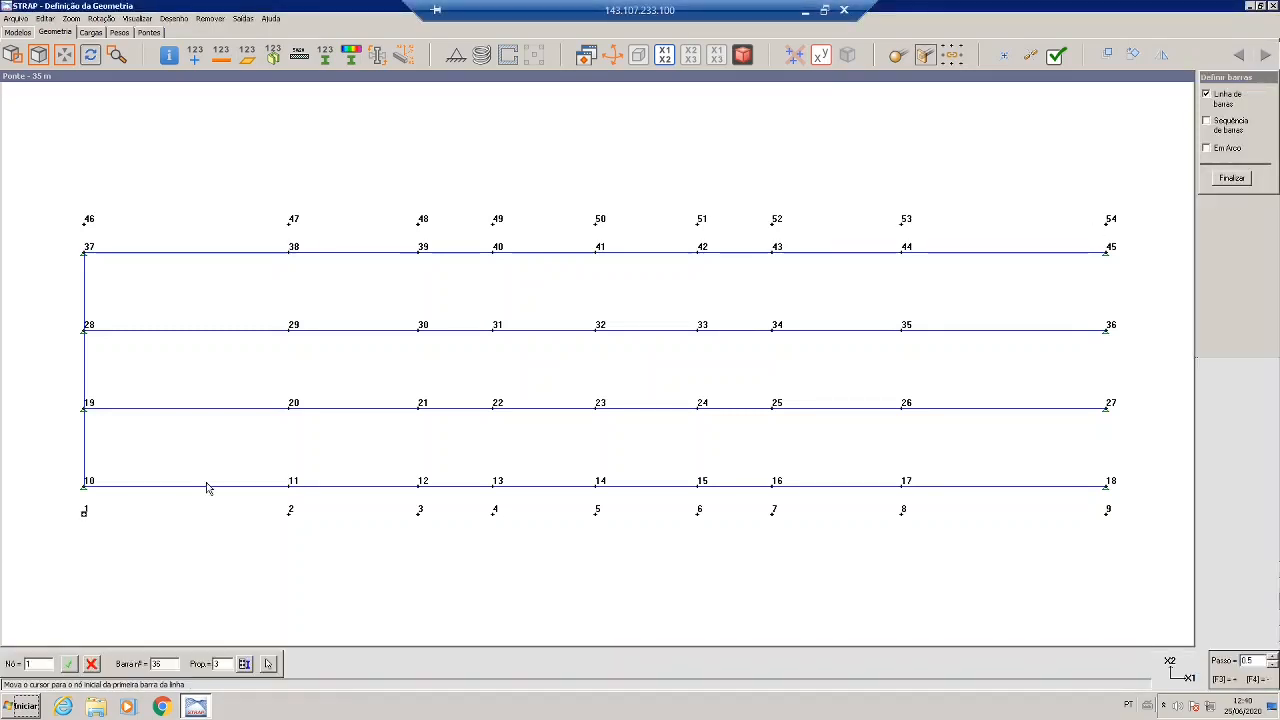
click(290, 482)
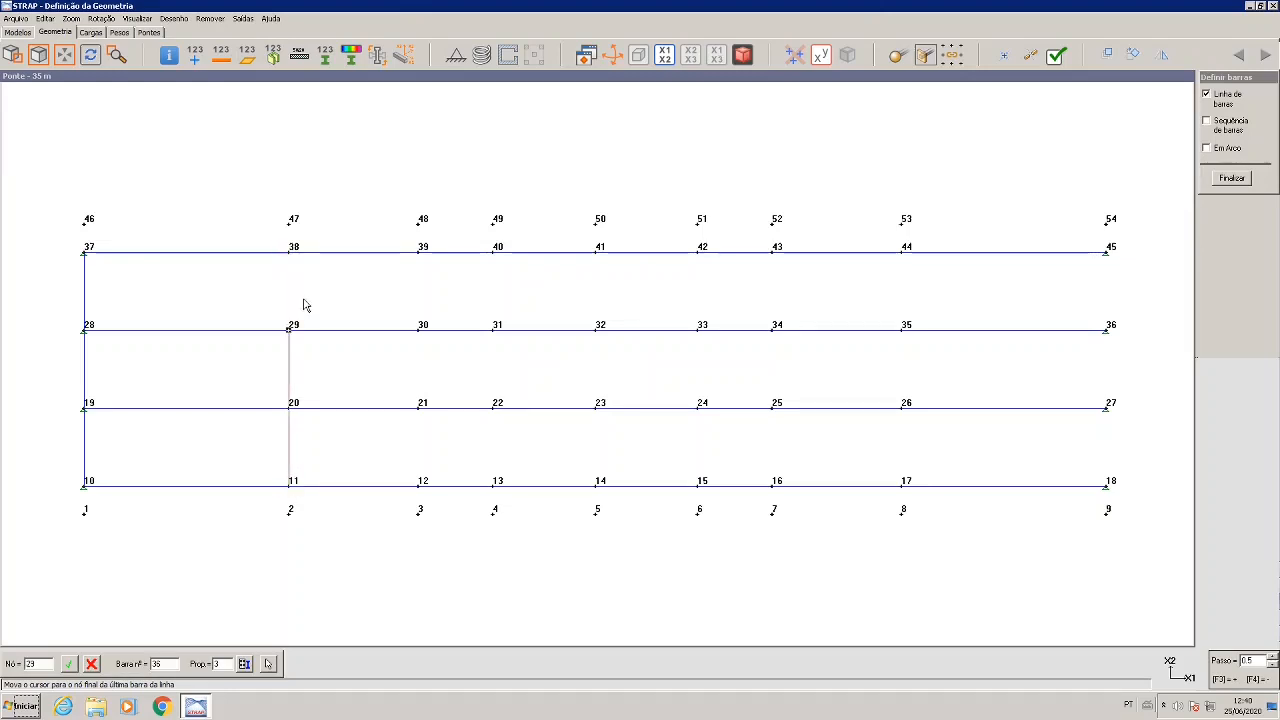
click(290, 254)
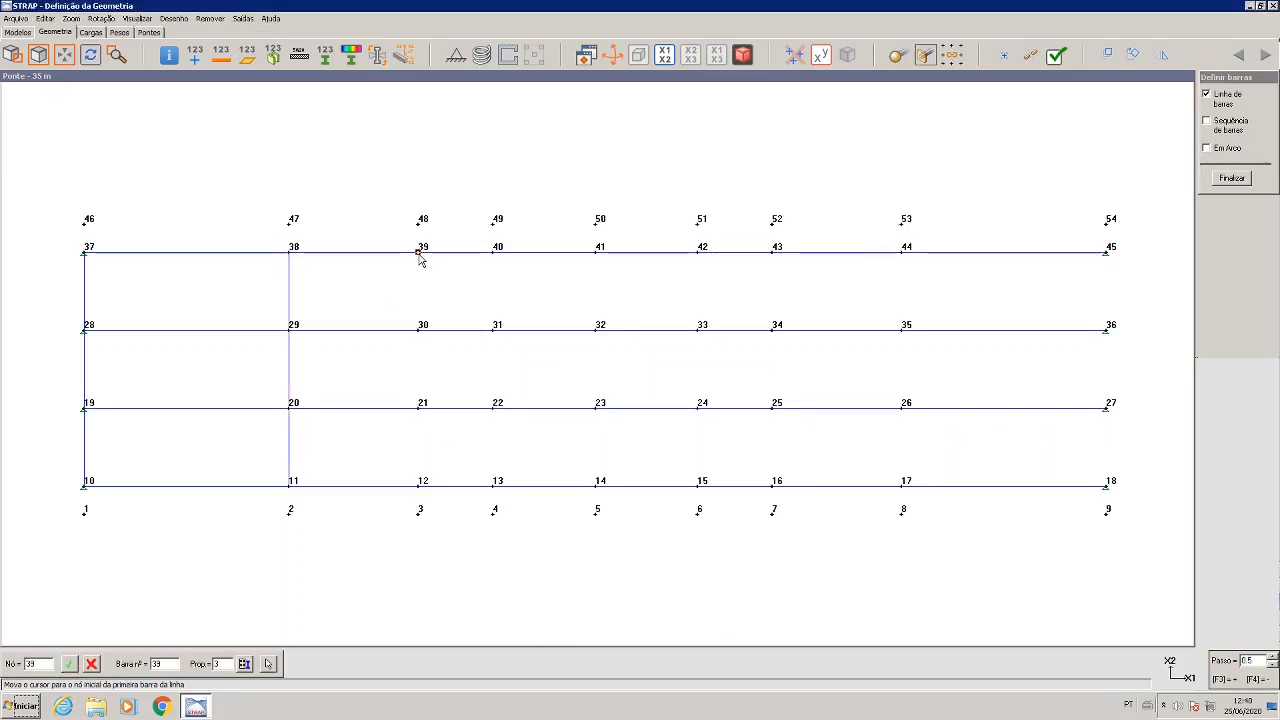
click(493, 488)
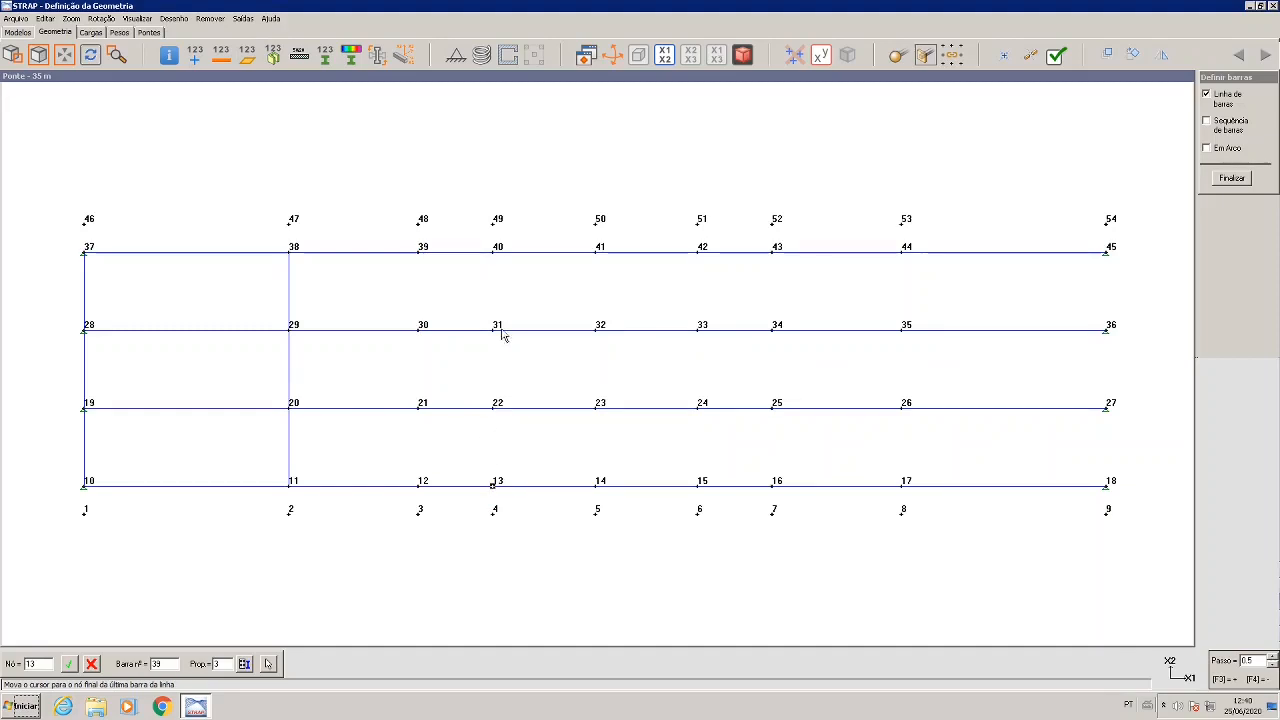
click(496, 253)
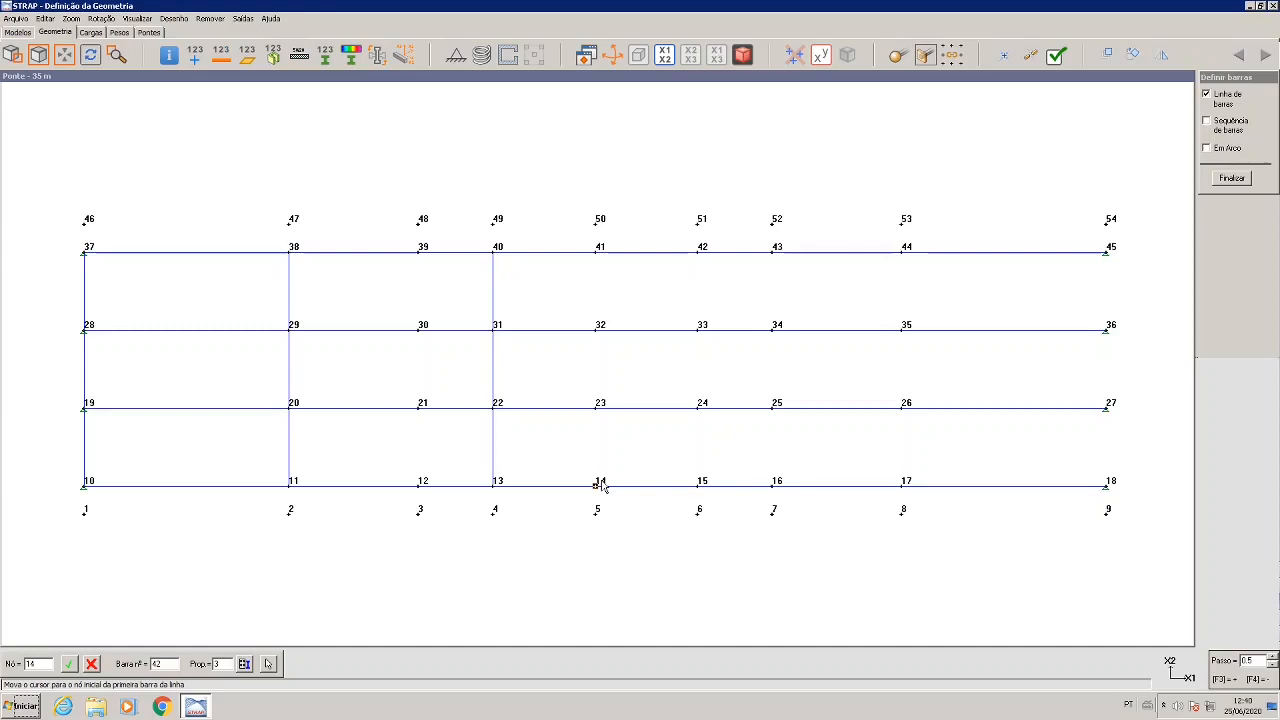
- Add transverse lines of bars with property 3 between nodes 15 and 42, 17 and 44, and 18 and 45
click(702, 486)
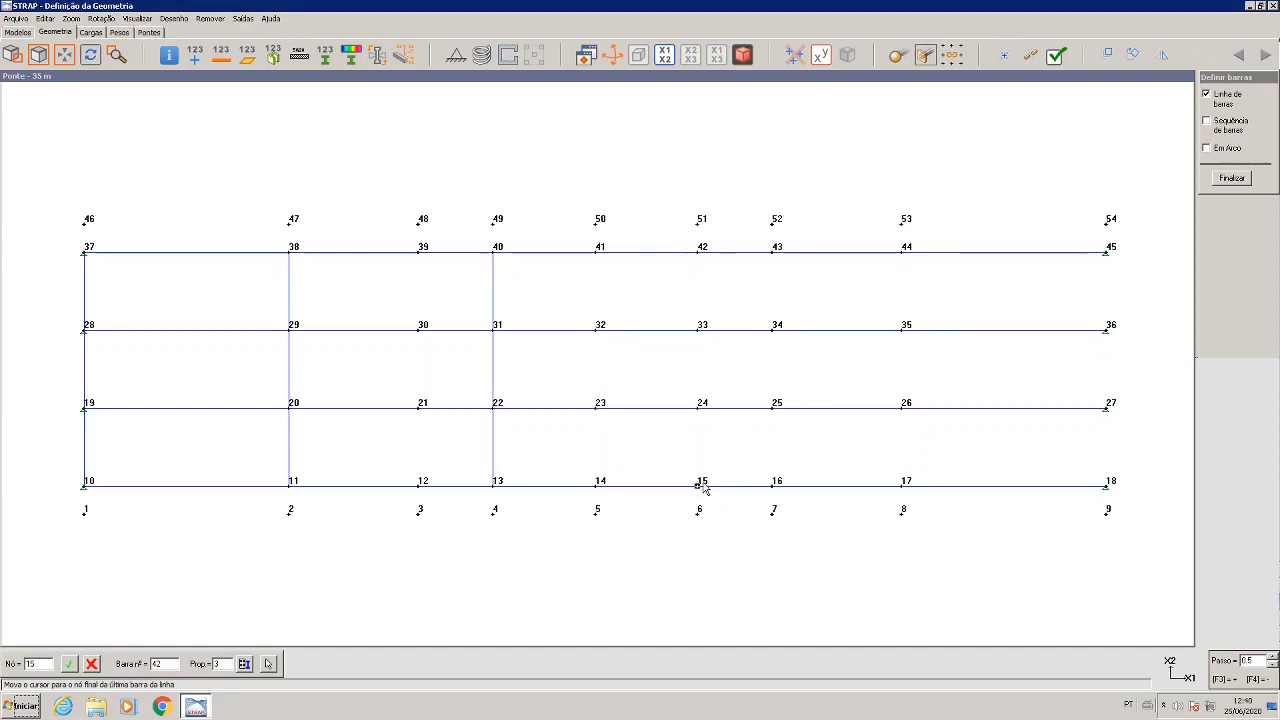
click(702, 253)
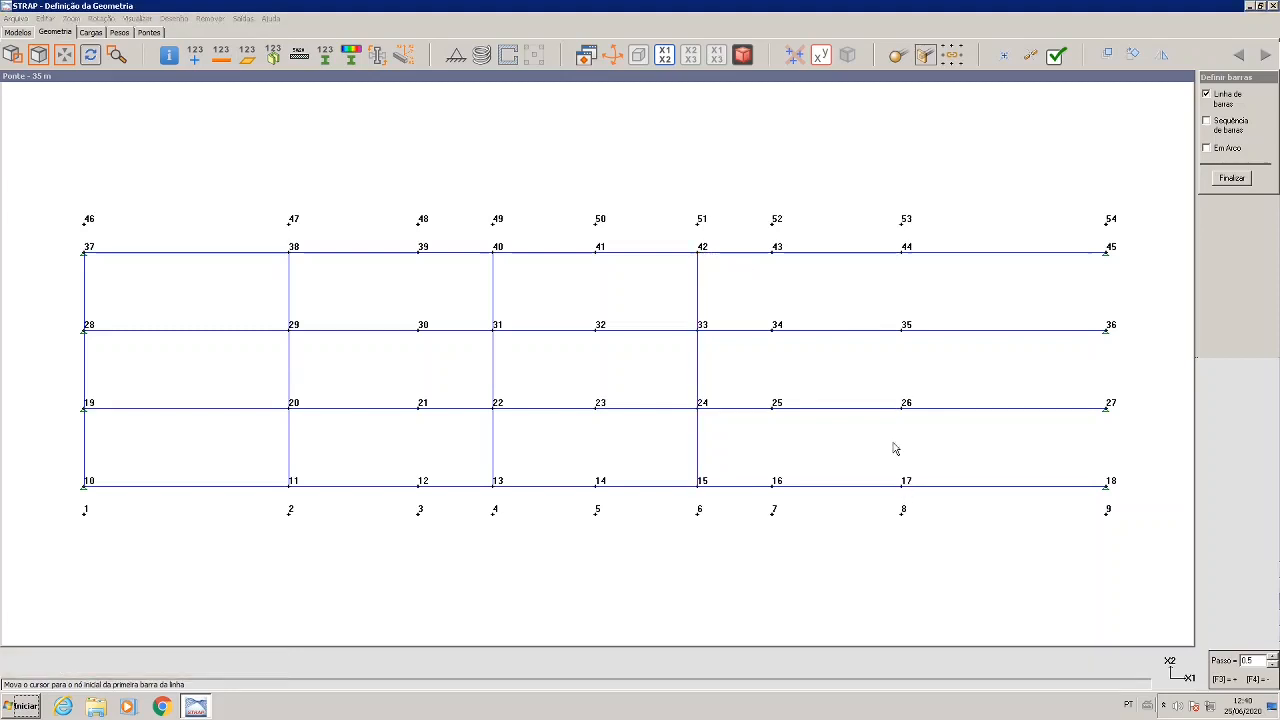
click(901, 476)
click(901, 253)
click(1106, 484)
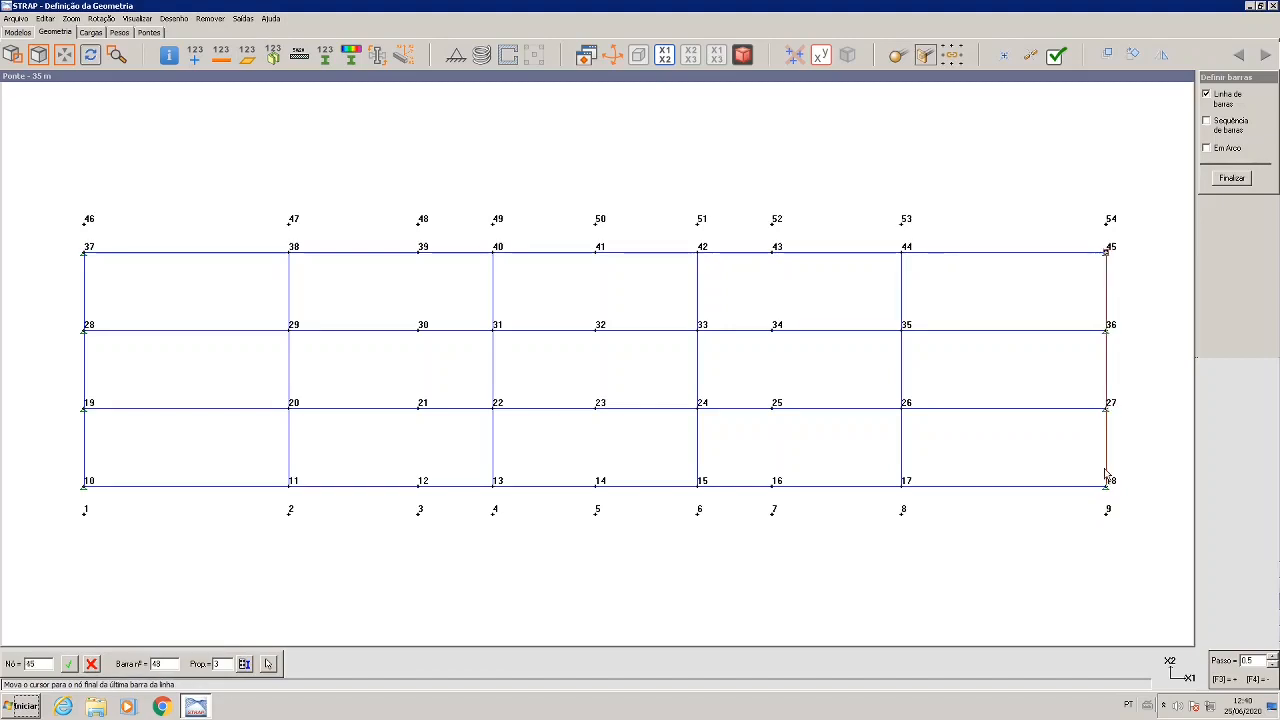
click(1107, 255)
click(1231, 179)
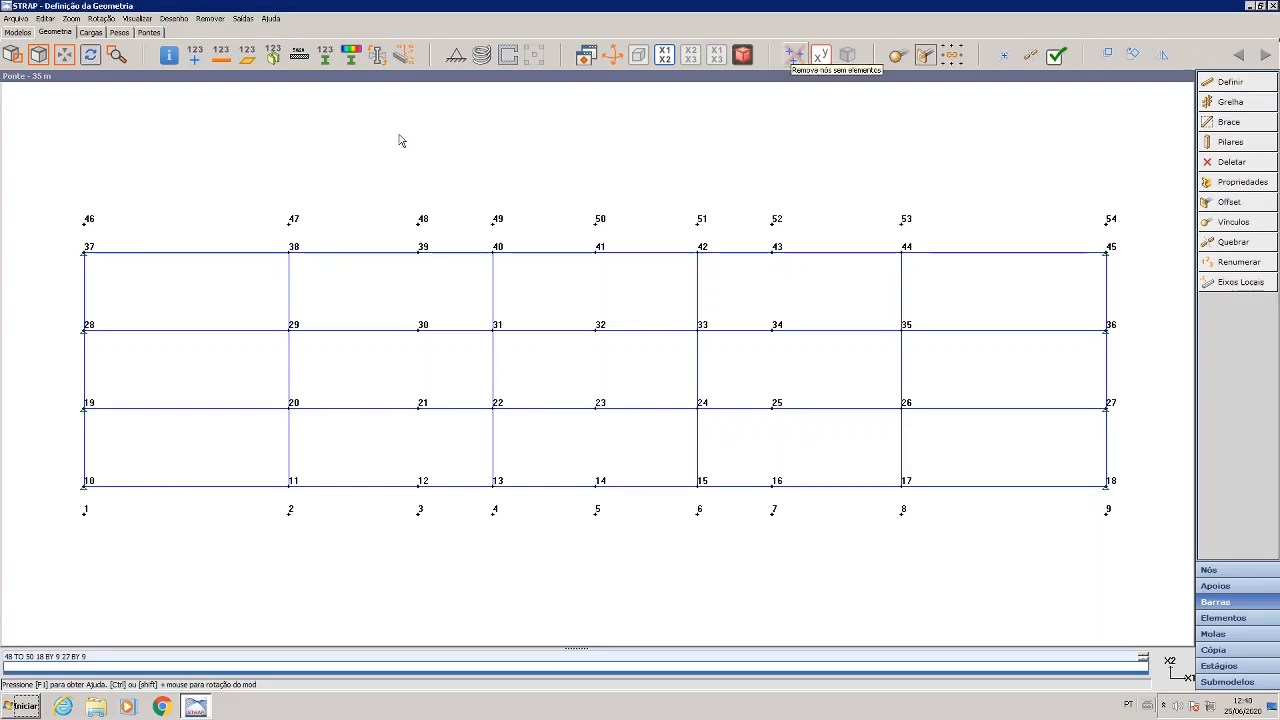
- Hide the node numbers and check the bar numbers and the property assigned to each bar of the grillage
click(195, 60)
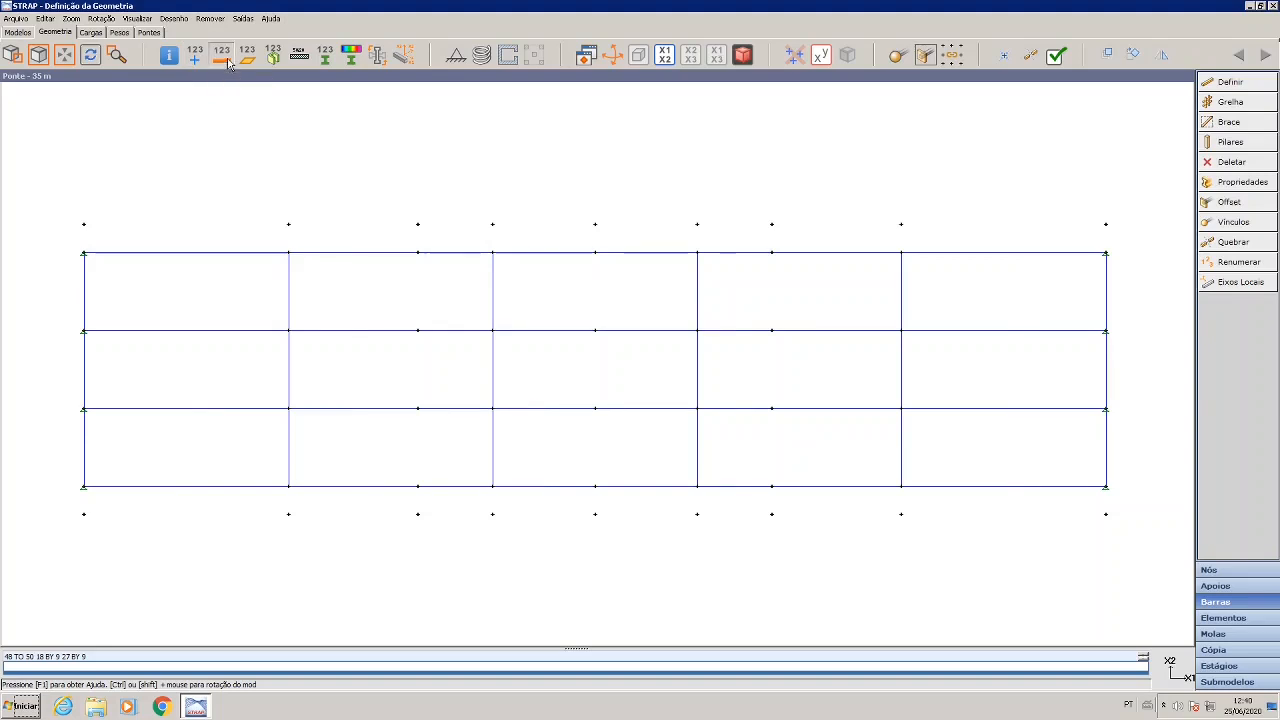
click(227, 60)
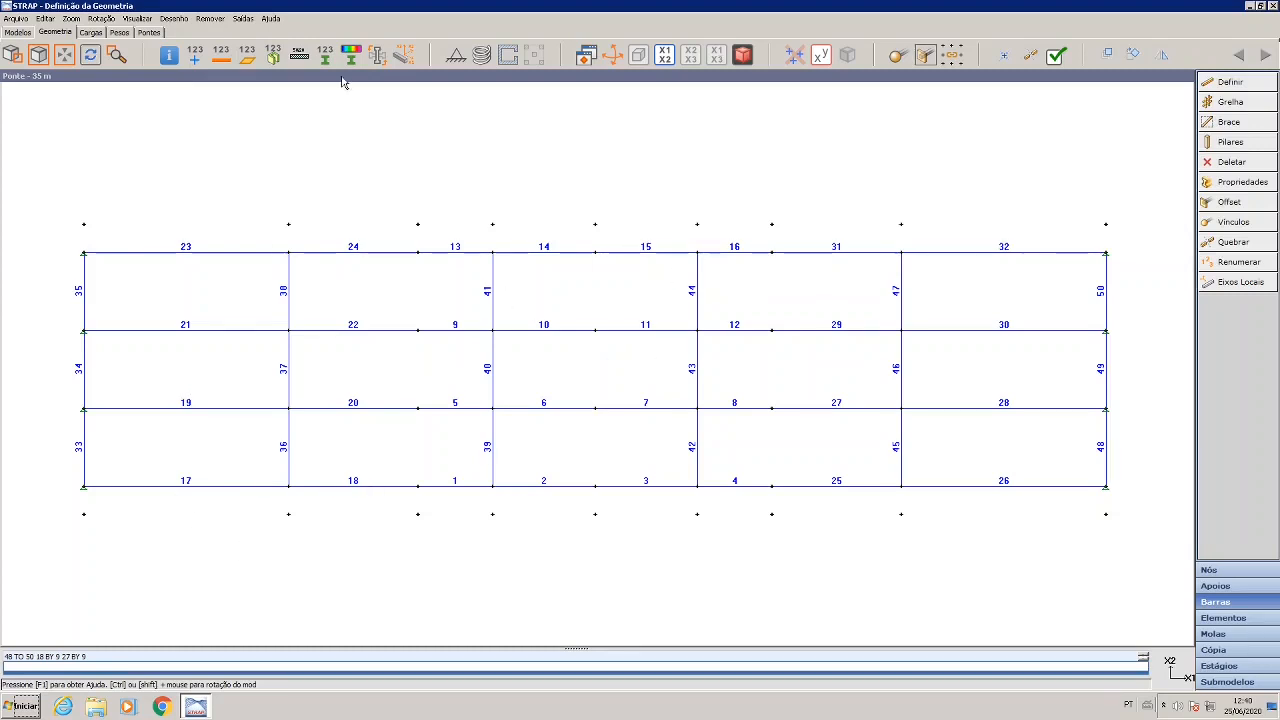
click(222, 60)
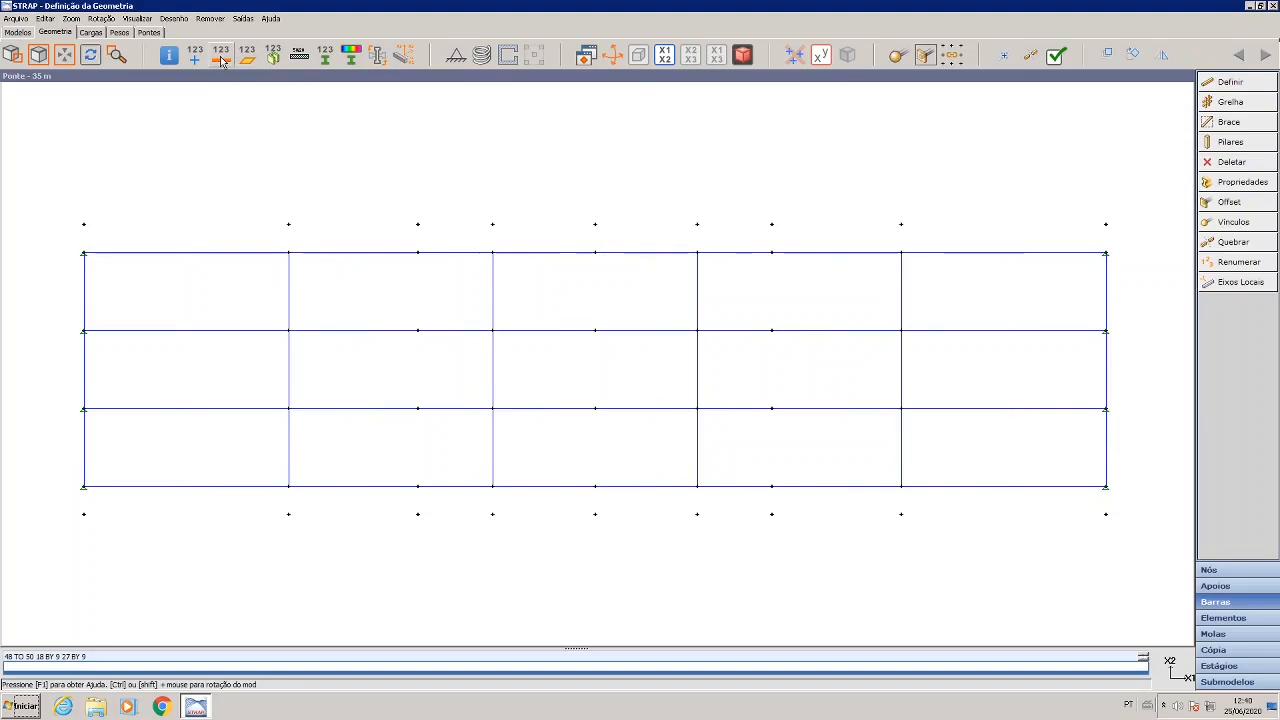
click(326, 62)
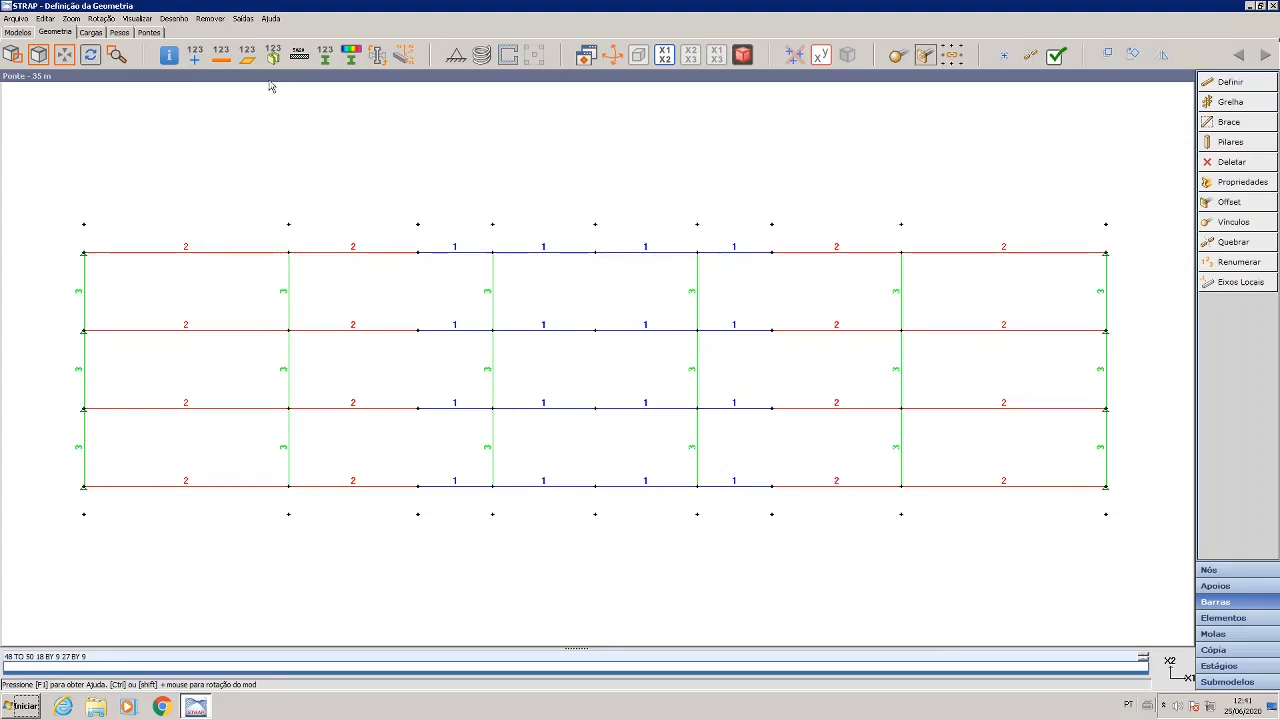
click(301, 60)
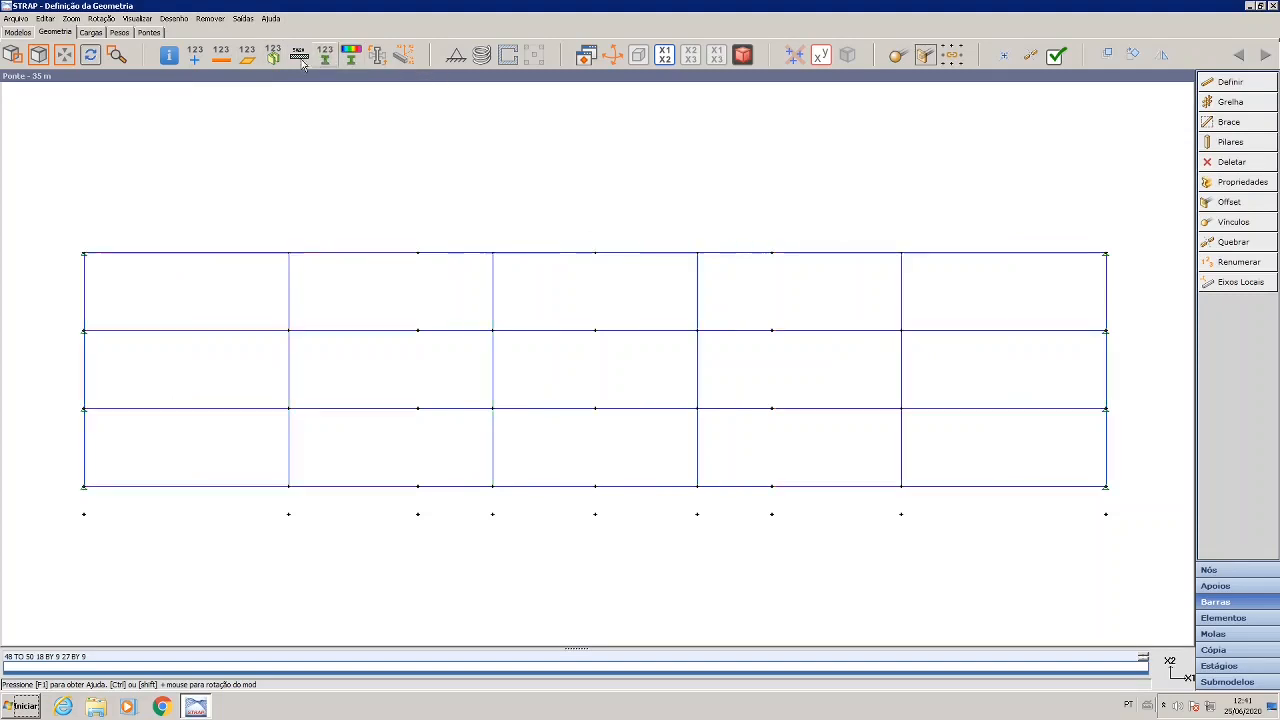
- Show the bar numbers and renumber the grillage's longitudinal bars from 1, with the first line from node 10 to 18 and the grid ending at node 45
click(221, 60)
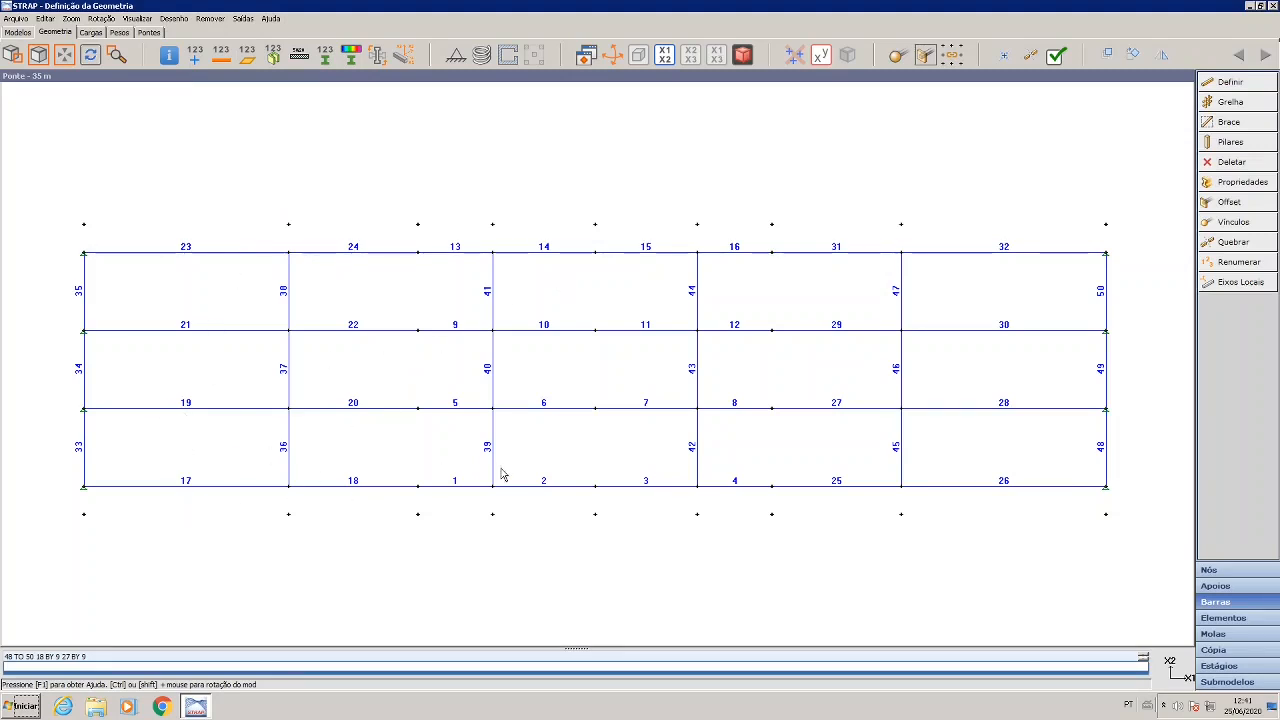
click(1242, 264)
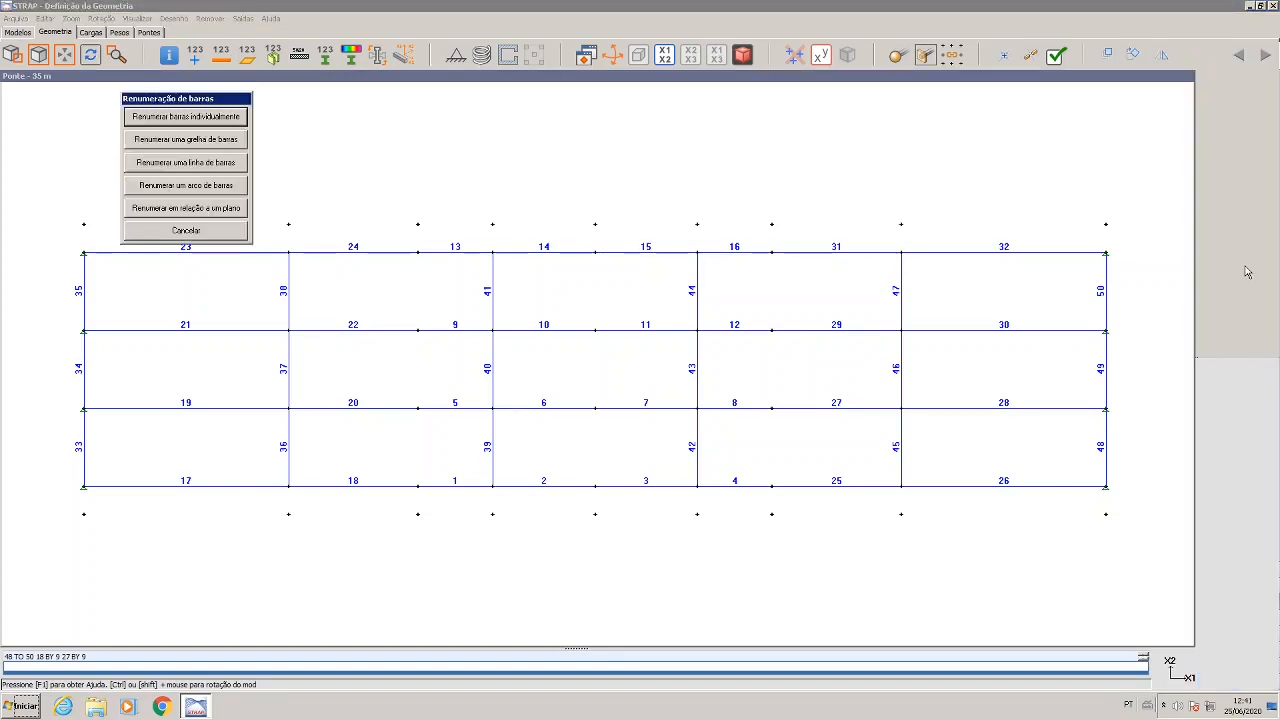
click(193, 140)
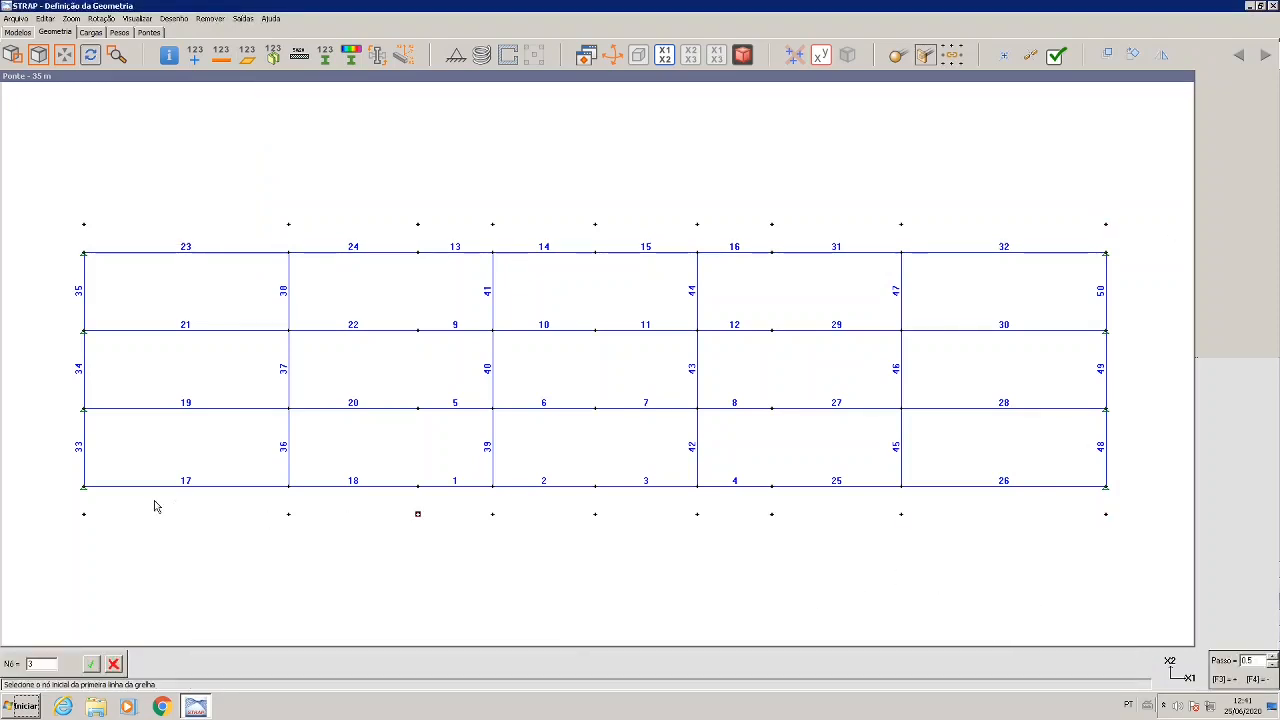
click(85, 489)
click(1106, 488)
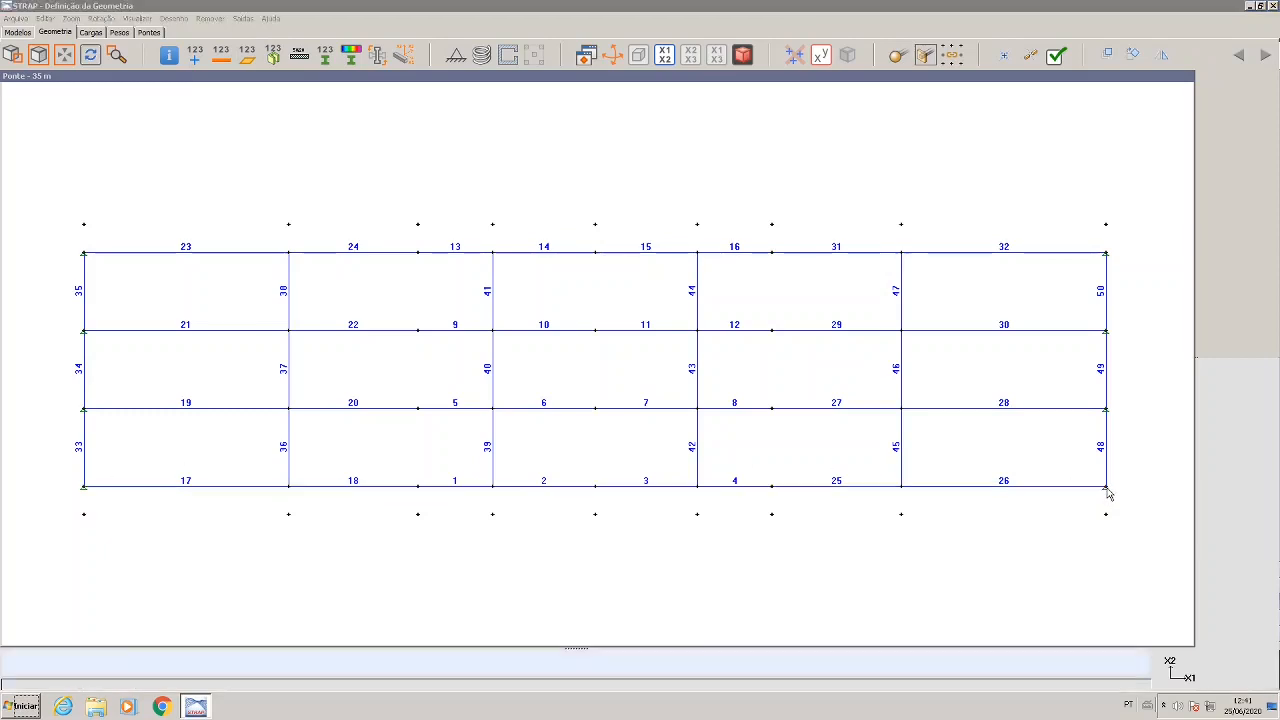
click(1107, 254)
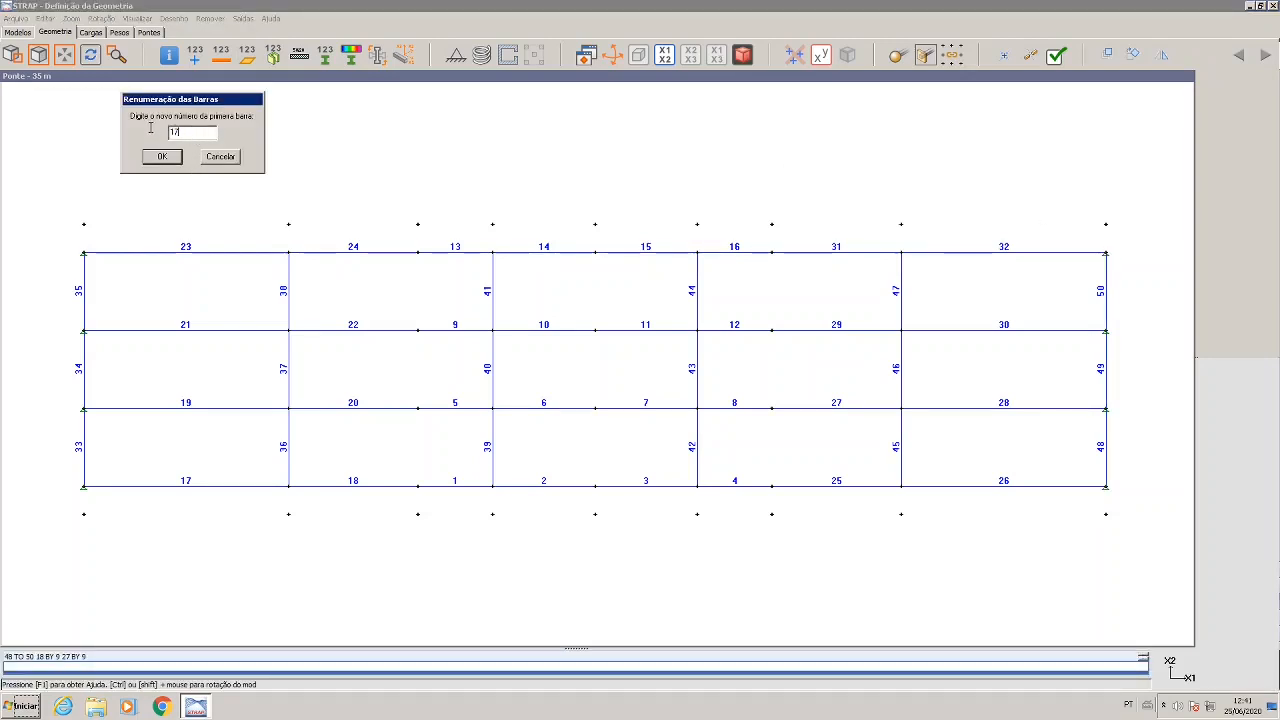
key(BackSpace)
click(161, 157)
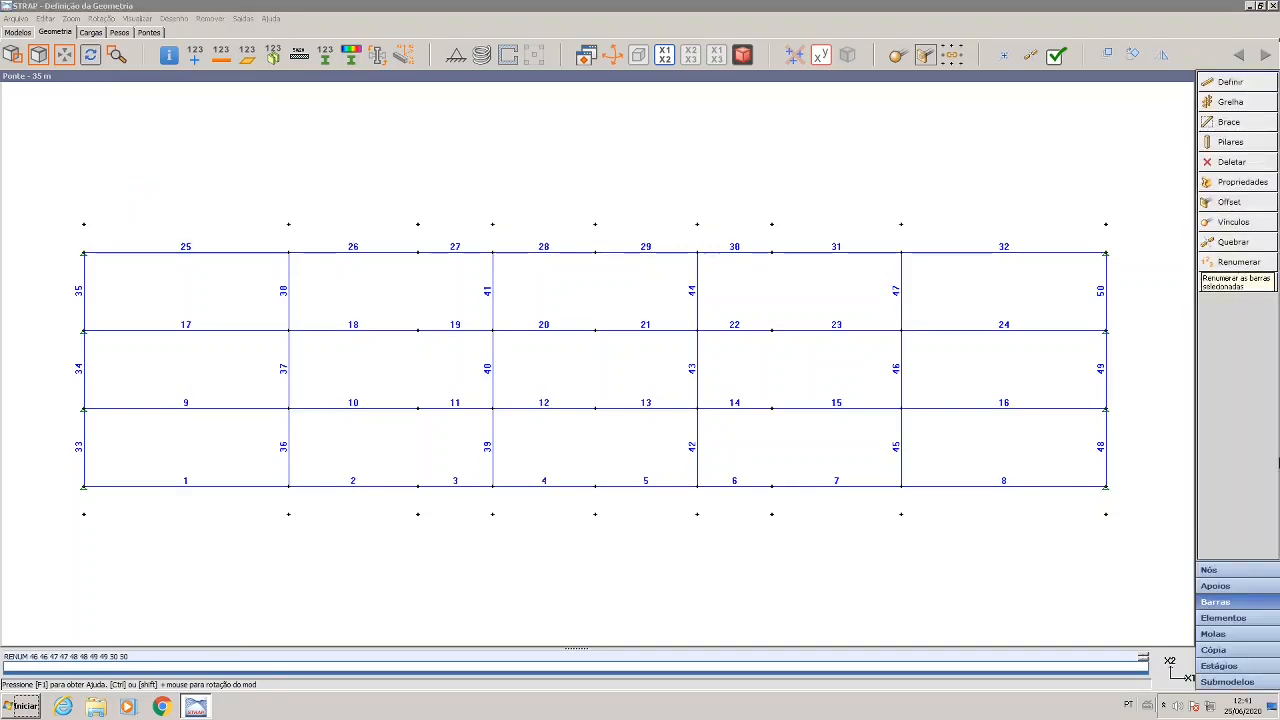